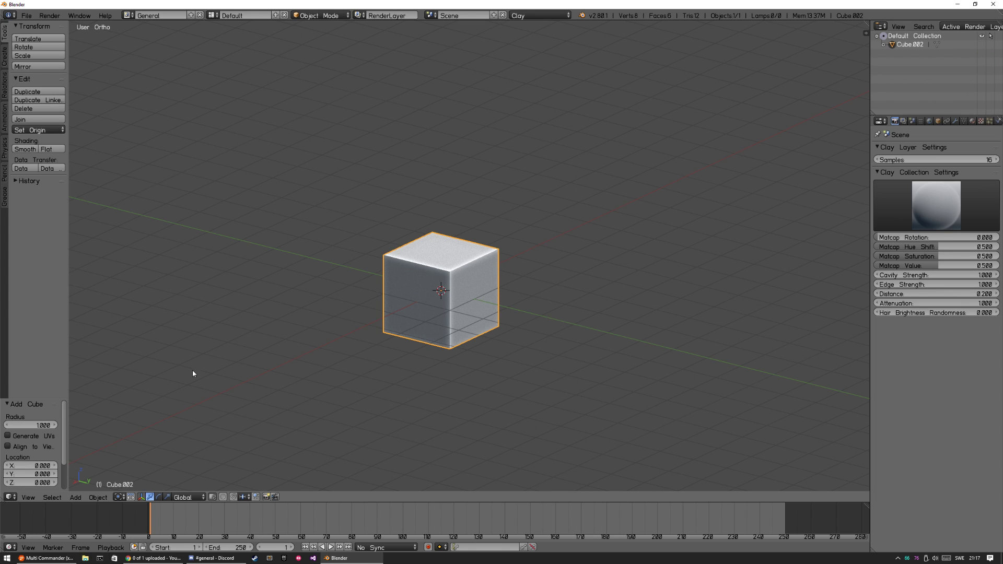
# - Examine the selected cube from several angles and distances, checking whether the translate manipulator is drawn on it
pyautogui.click(151, 497)
pyautogui.scroll(-2, 543, 261)
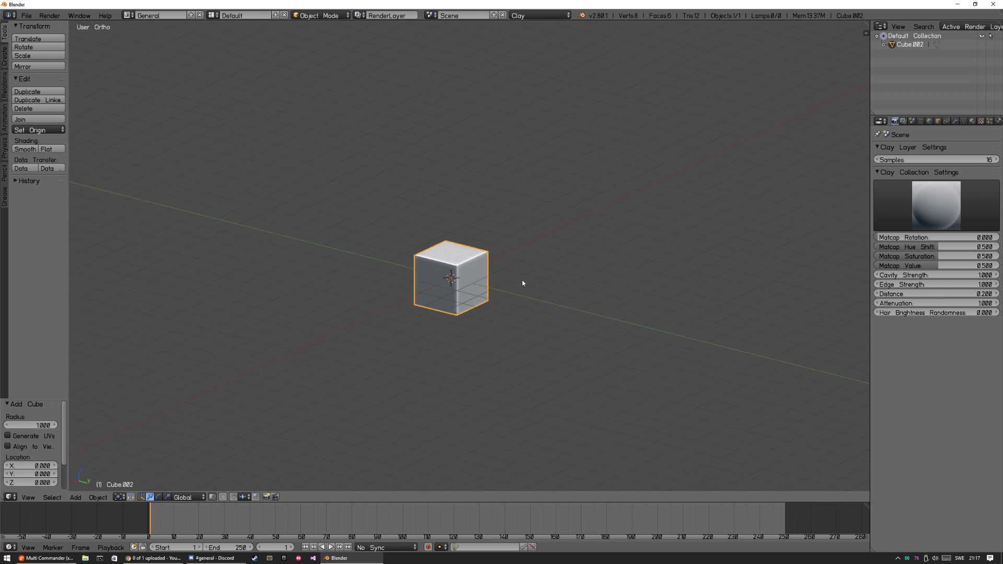
pyautogui.scroll(4, 570, 209)
pyautogui.scroll(-3, 543, 235)
pyautogui.scroll(-1, 517, 282)
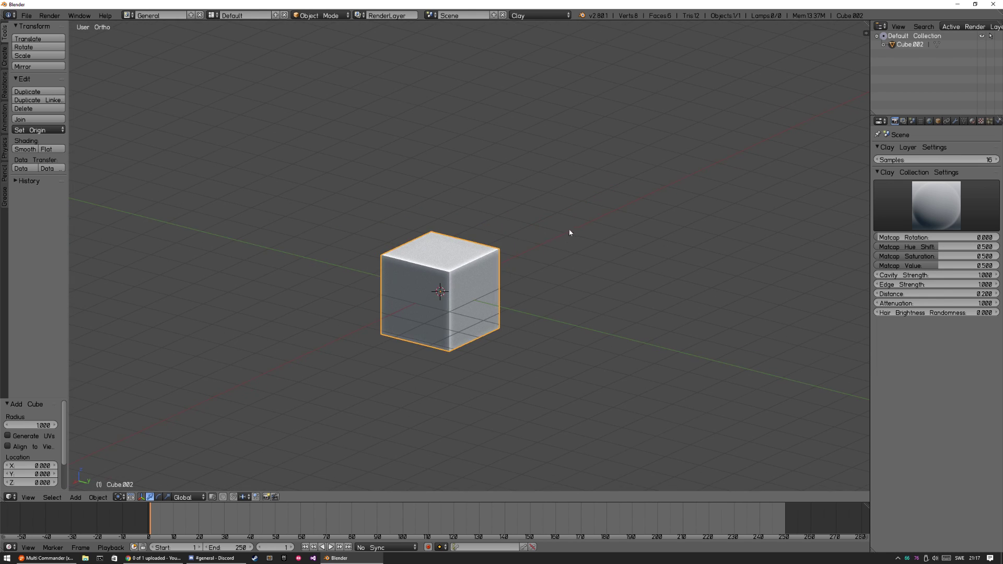
pyautogui.moveTo(495, 317); pyautogui.dragTo(554, 302, button='middle')
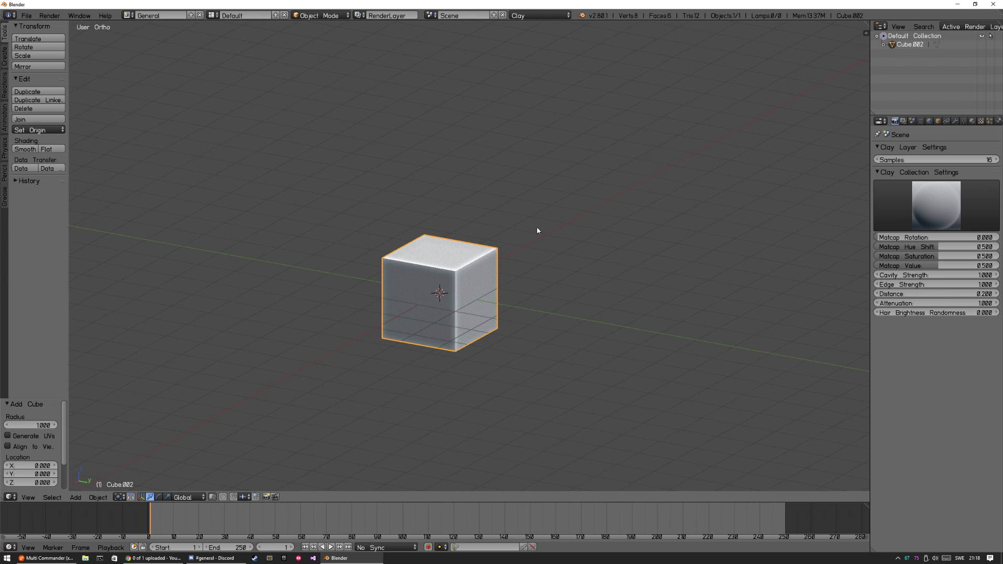
pyautogui.moveTo(545, 247); pyautogui.dragTo(519, 296, button='middle')
pyautogui.scroll(2, 511, 302)
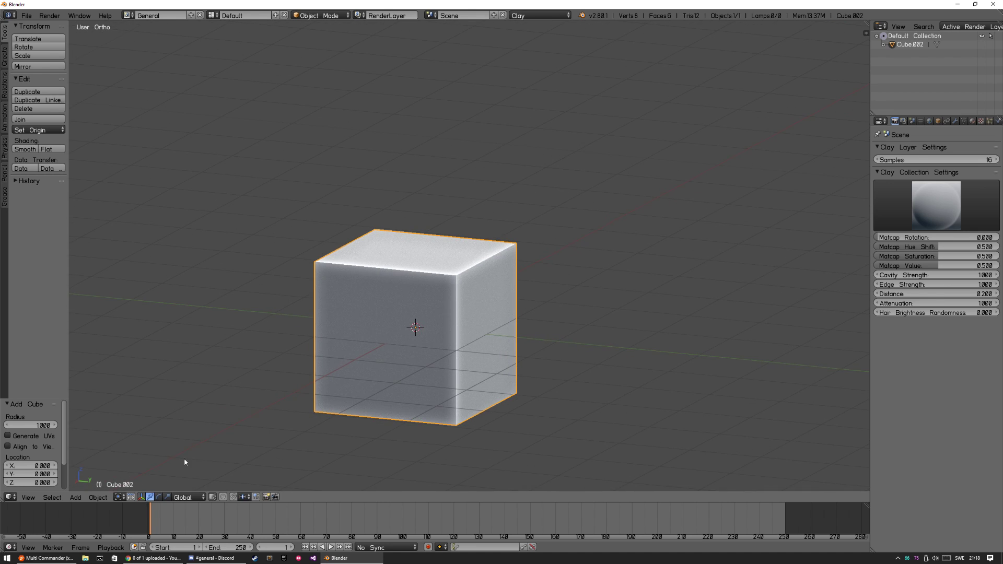
# - Toggle the transform manipulator's display off and on several times, leaving it enabled
pyautogui.hotkey('ctrl', 'space')
pyautogui.click(502, 219)
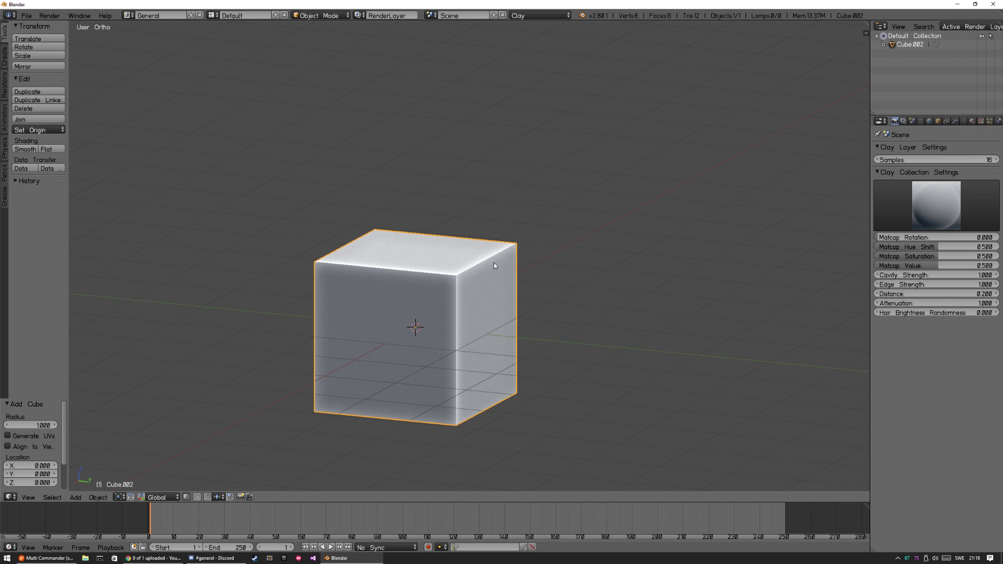
pyautogui.hotkey('ctrl', 'space')
pyautogui.click(497, 208)
pyautogui.hotkey('ctrl', 'space')
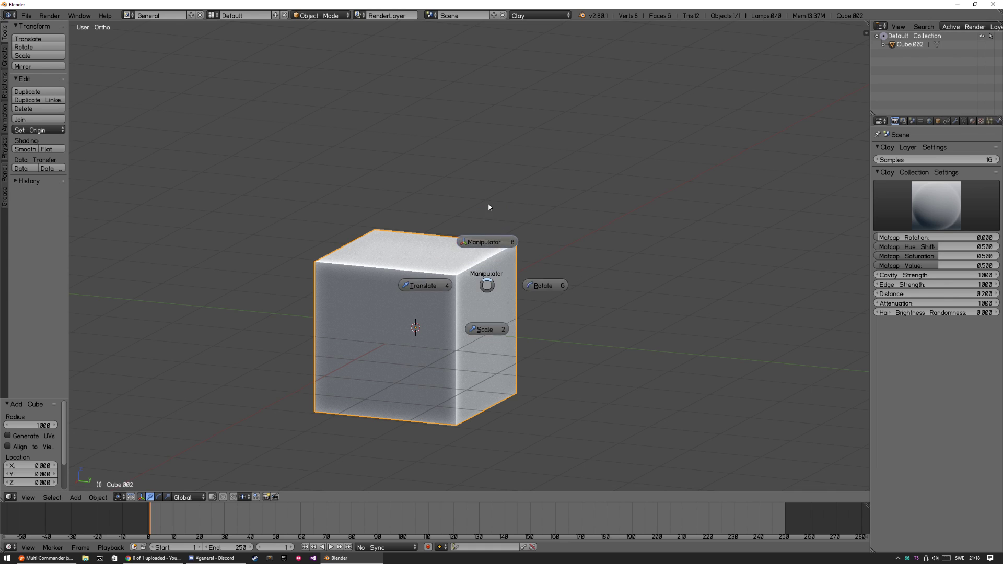
pyautogui.click(488, 204)
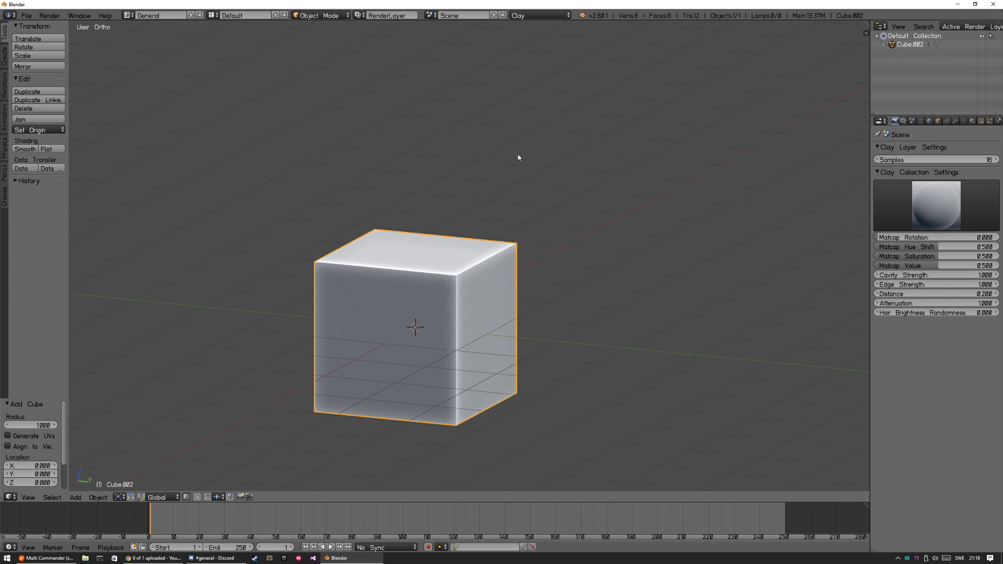
pyautogui.moveTo(514, 281); pyautogui.dragTo(482, 283, button='middle')
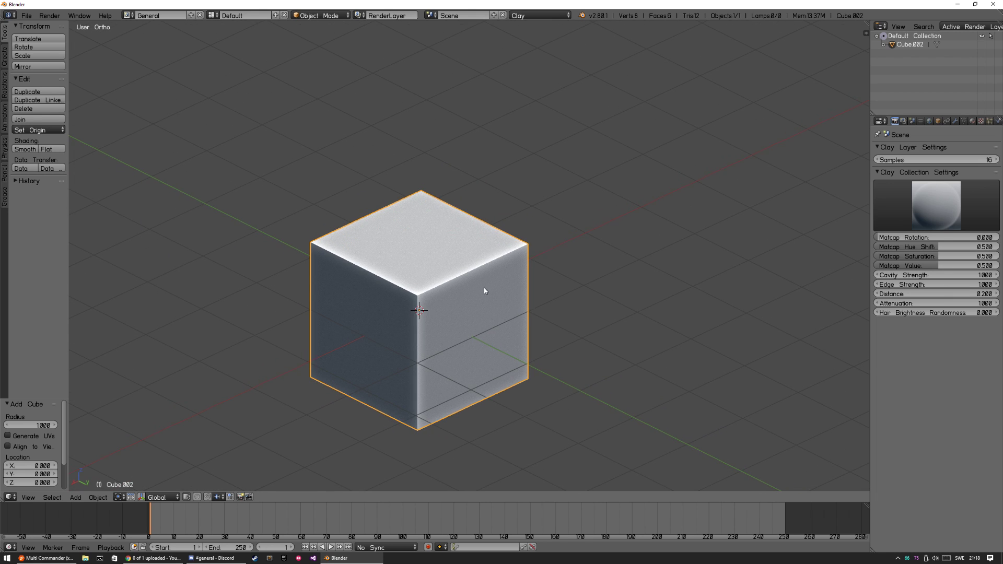
pyautogui.scroll(-4, 464, 285)
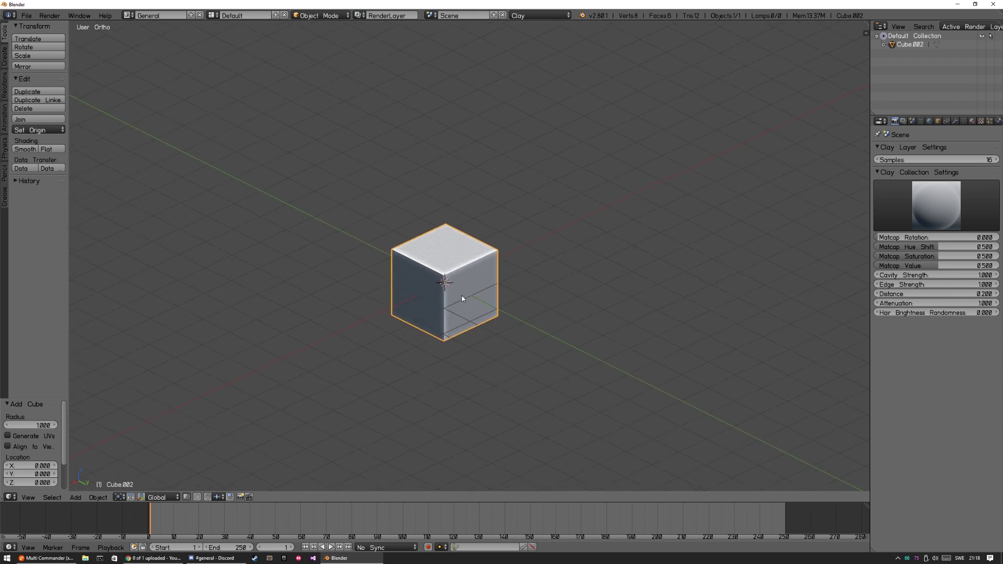
pyautogui.click(143, 498)
# - Toggle the cube's selection a few times in Object Mode and leave it deselected
pyautogui.press('a')
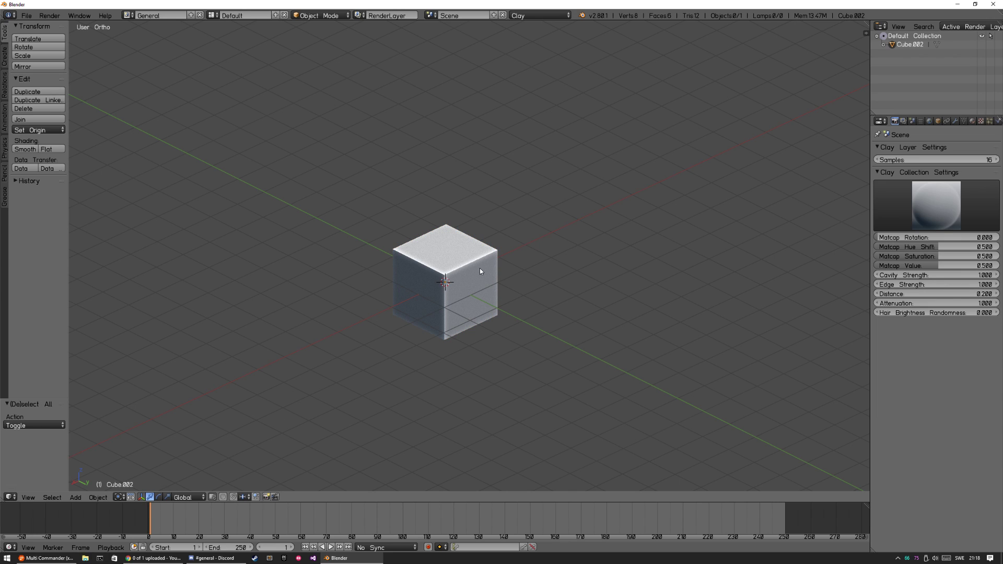
pyautogui.press('a')
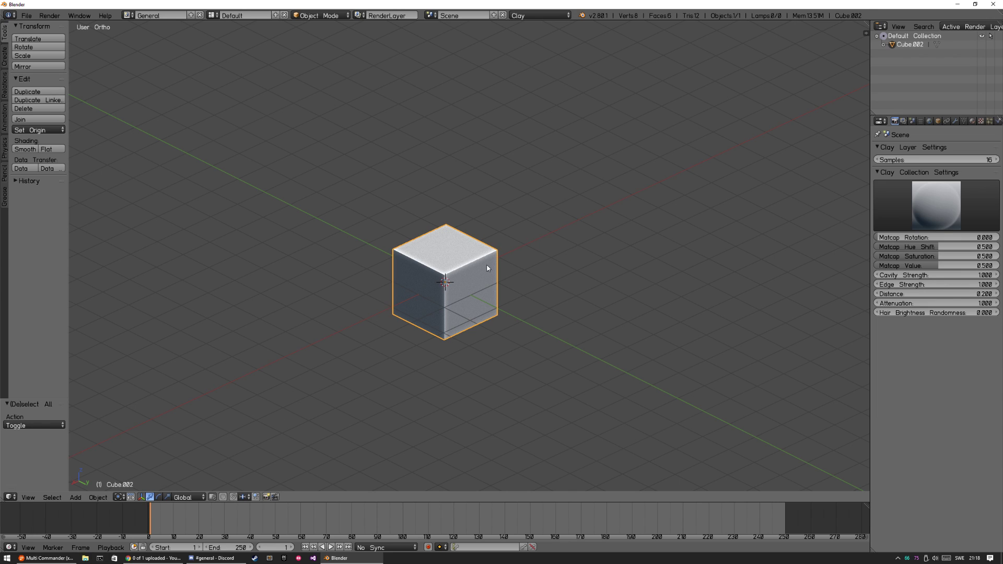
pyautogui.press('a')
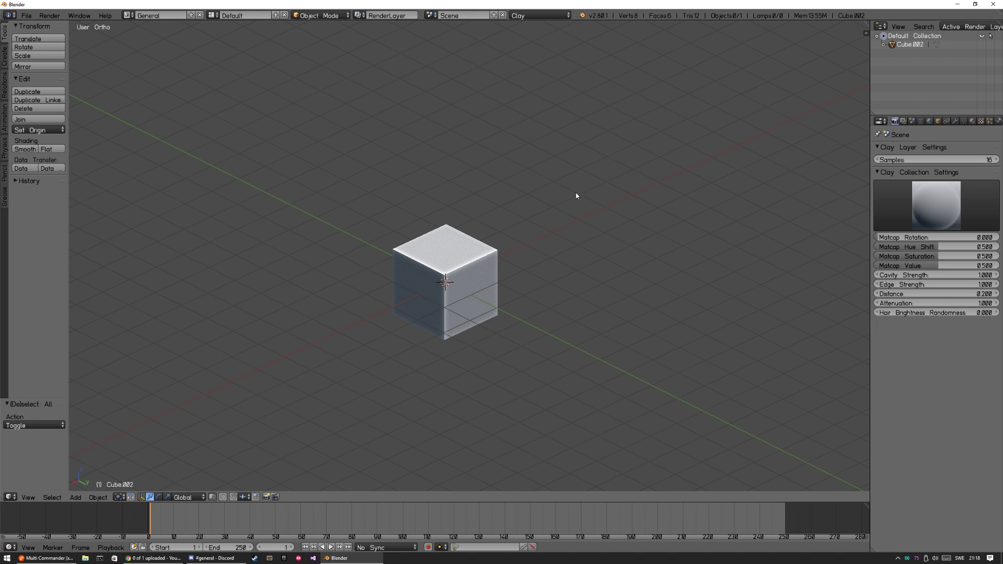
pyautogui.scroll(-3, 528, 226)
pyautogui.scroll(3, 504, 254)
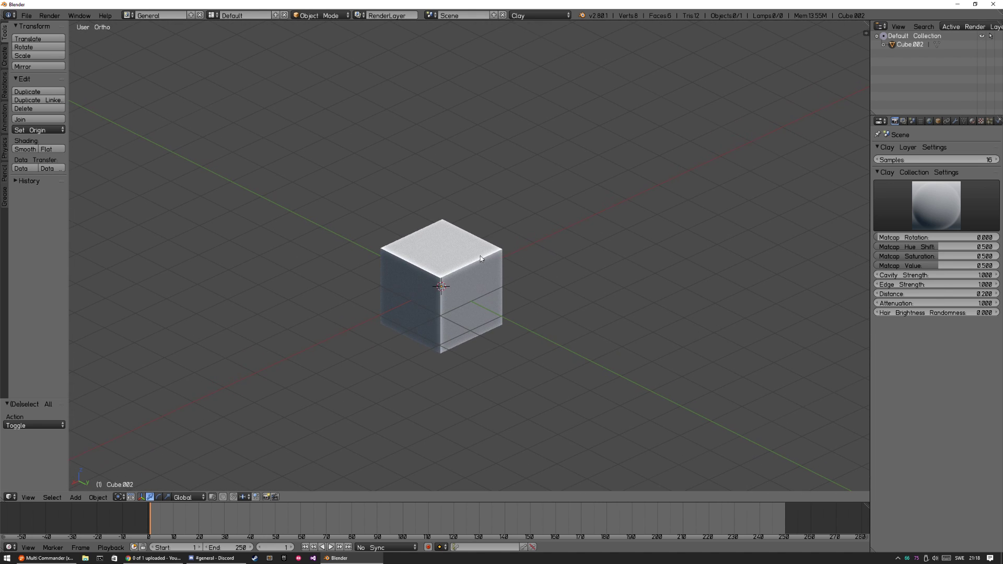
# - Enter Edit Mode on the cube, deselect all its geometry, and return to Object Mode
pyautogui.press('Tab')
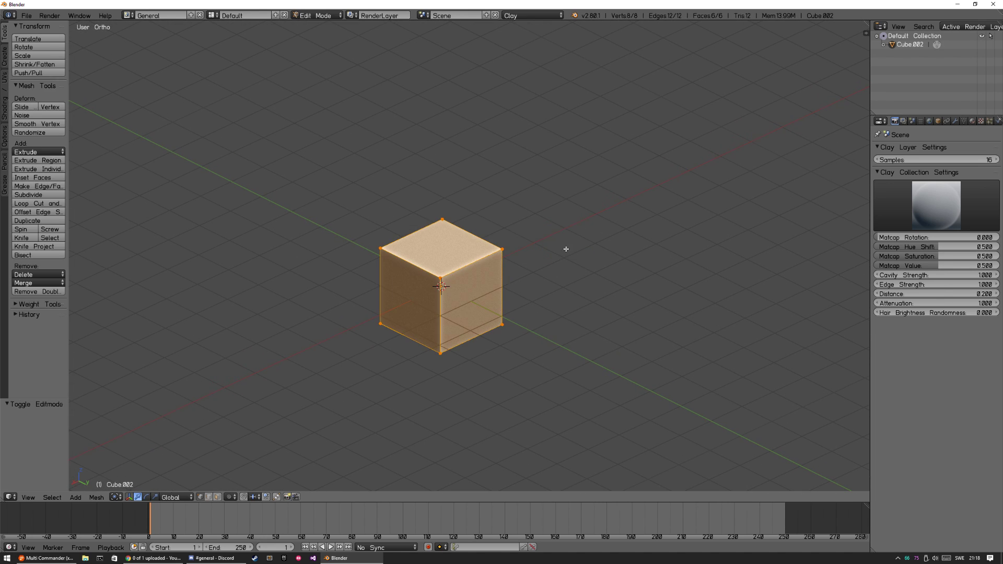
pyautogui.press('a')
pyautogui.moveTo(494, 255); pyautogui.dragTo(502, 307, button='middle')
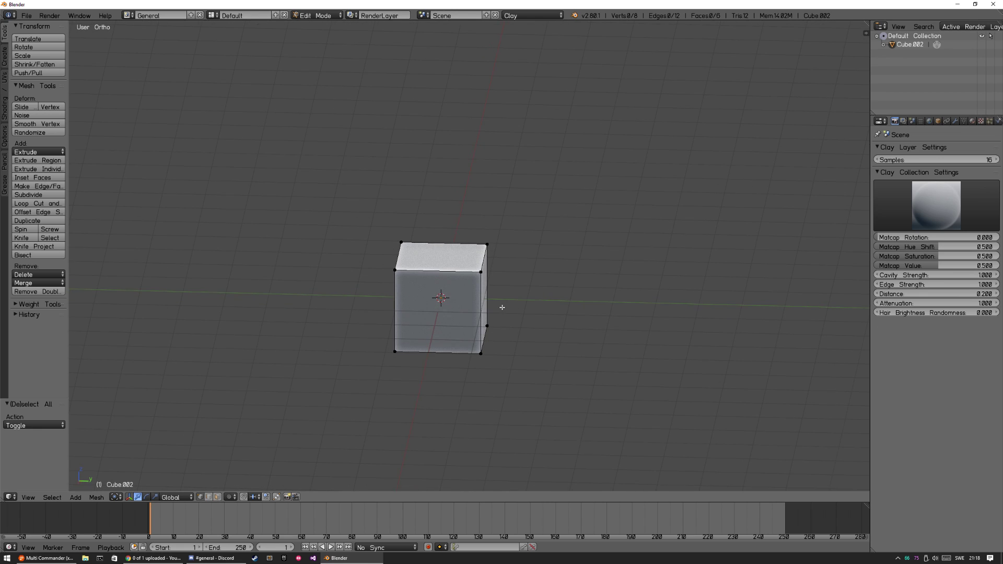
pyautogui.press('Tab')
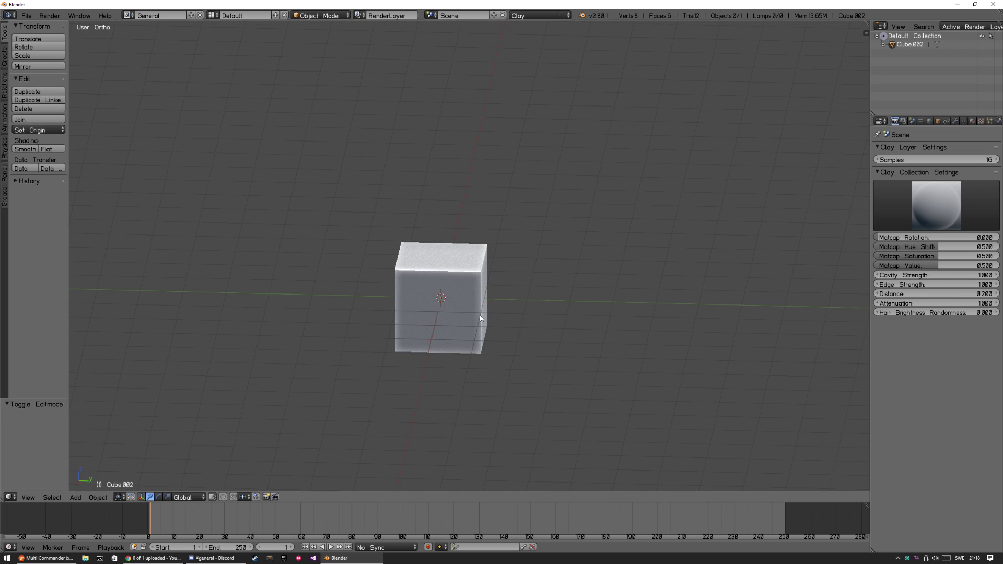
# - Quit Blender without saving and relaunch it from the Blender 2.80.0 build folder in Multi Commander
pyautogui.click(993, 4)
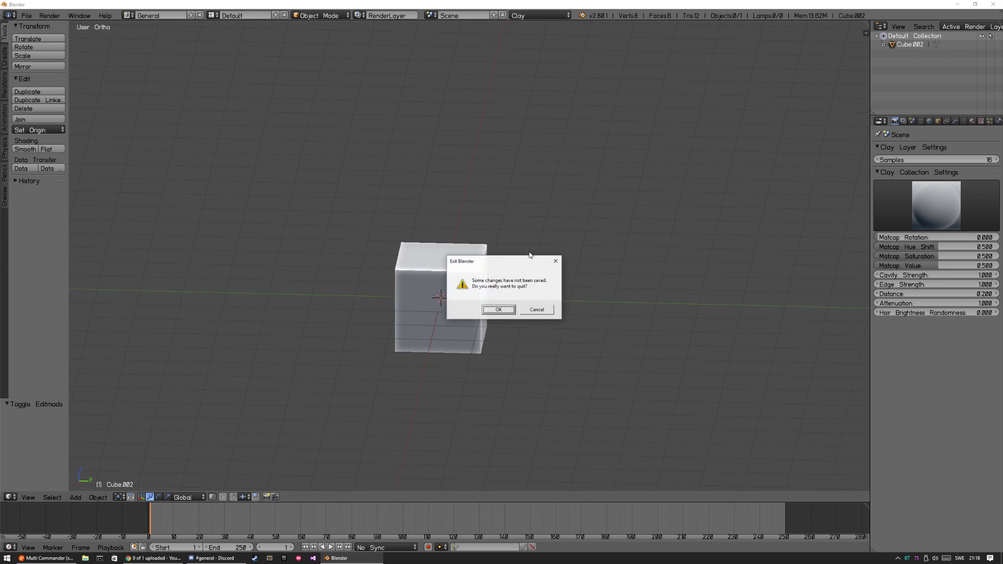
pyautogui.click(508, 311)
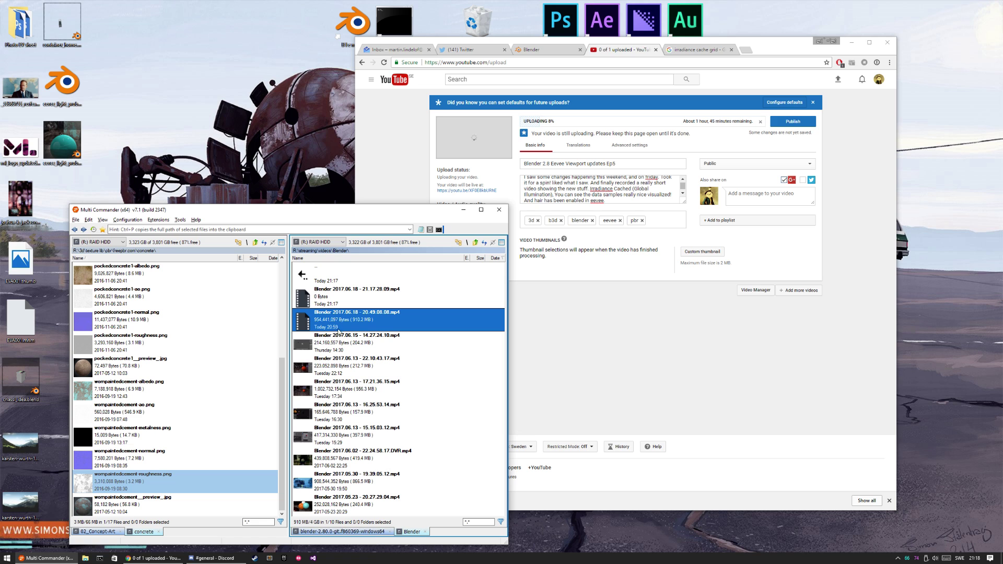
pyautogui.click(356, 533)
pyautogui.doubleClick(361, 413)
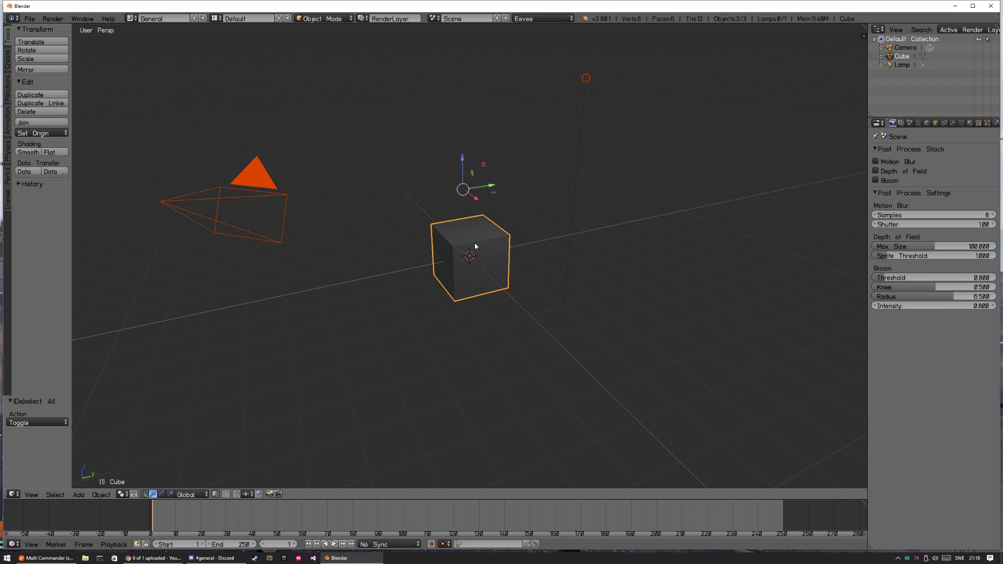
# - Delete the default camera, cube and lamp from the scene
pyautogui.press('a')
pyautogui.press('a')
pyautogui.press('Delete')
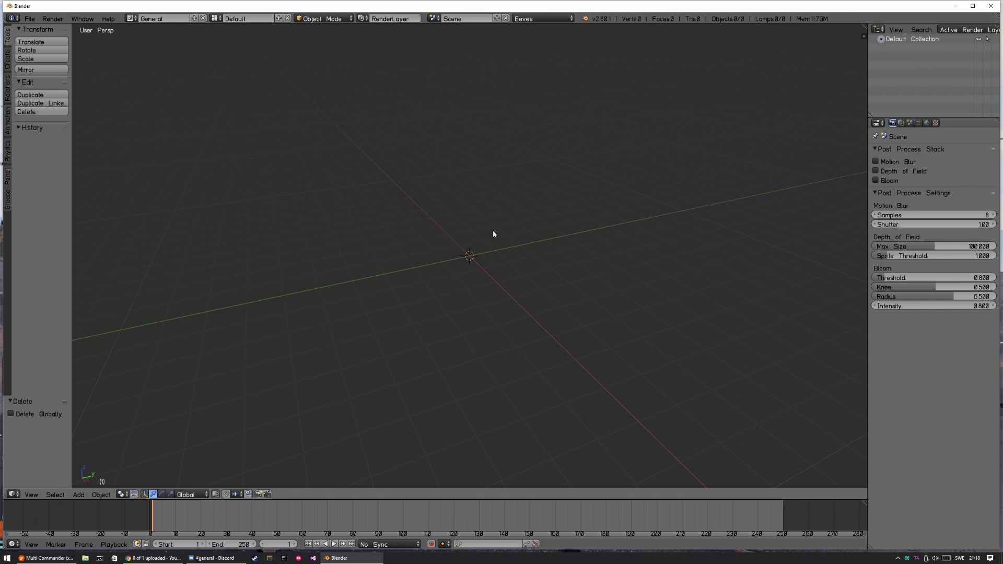
# - Add a new mesh cube at the scene origin
pyautogui.hotkey('shift', 'a')
pyautogui.moveTo(486, 236)
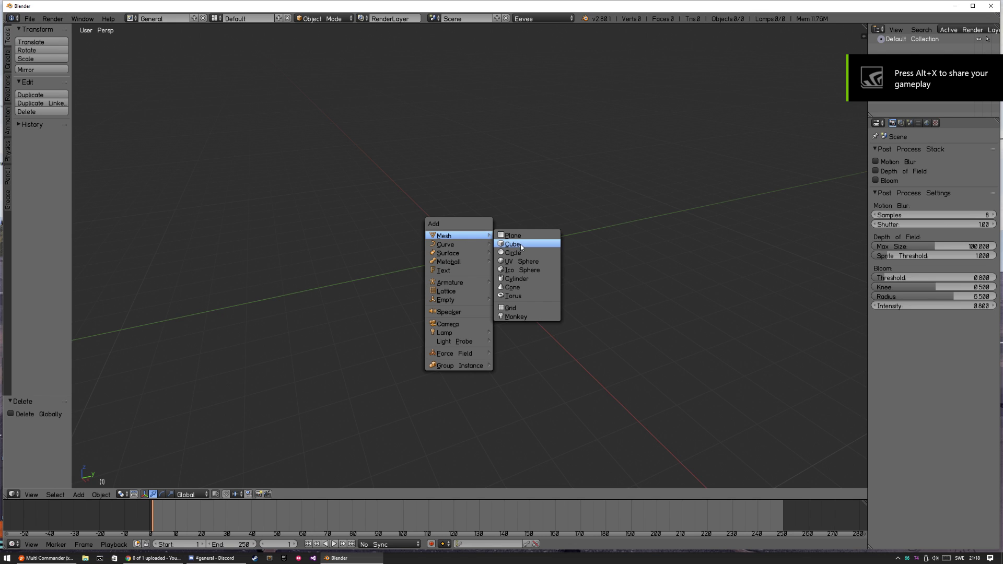
pyautogui.click(543, 244)
pyautogui.scroll(4, 542, 217)
pyautogui.moveTo(534, 245); pyautogui.dragTo(511, 257, button='middle')
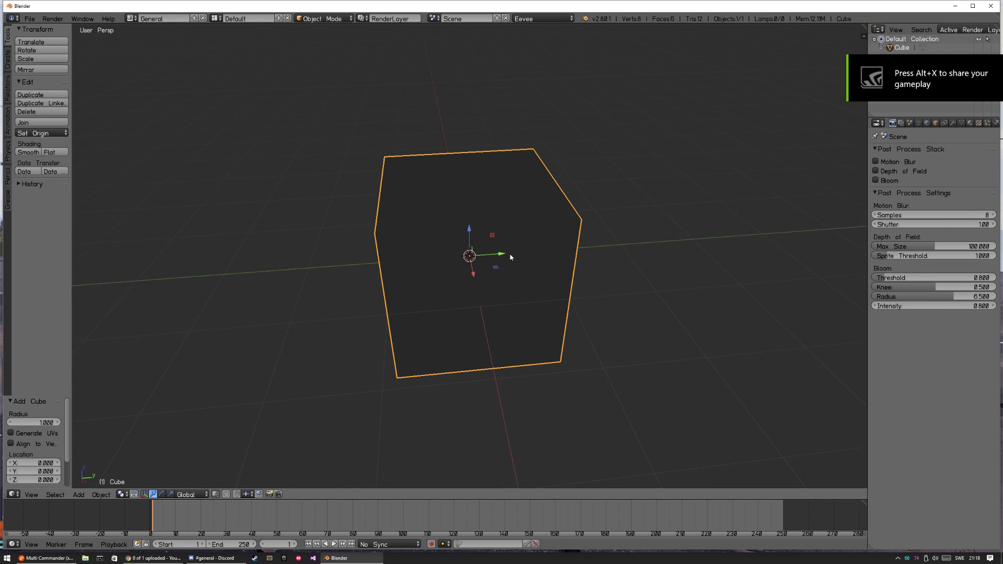
# - Enable the rotate manipulator alongside translate and rotate the cube about X by about 37° and again by about -104°
pyautogui.keyDown('shift'); pyautogui.click(161, 494); pyautogui.keyUp('shift')
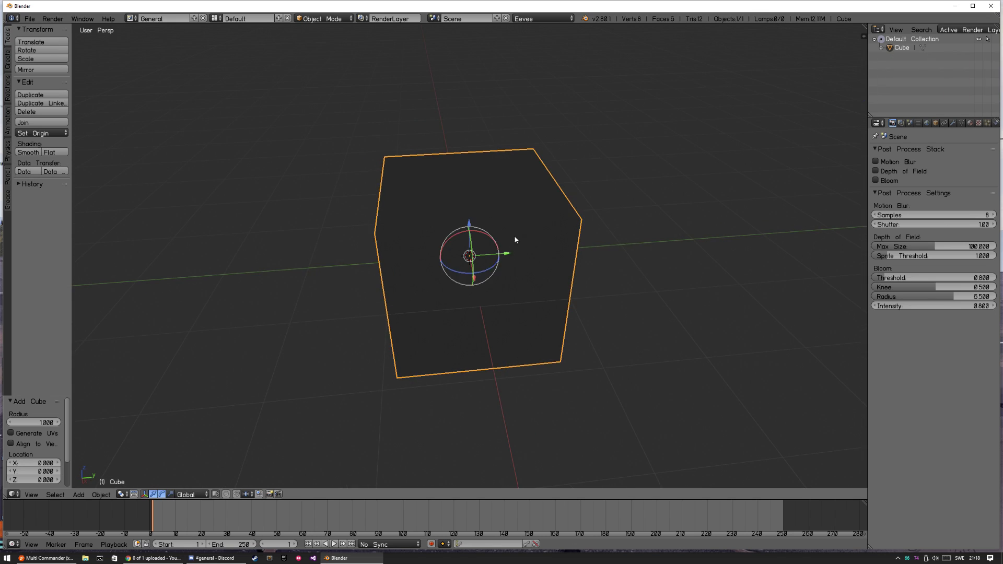
pyautogui.moveTo(514, 235); pyautogui.dragTo(479, 255, button='middle')
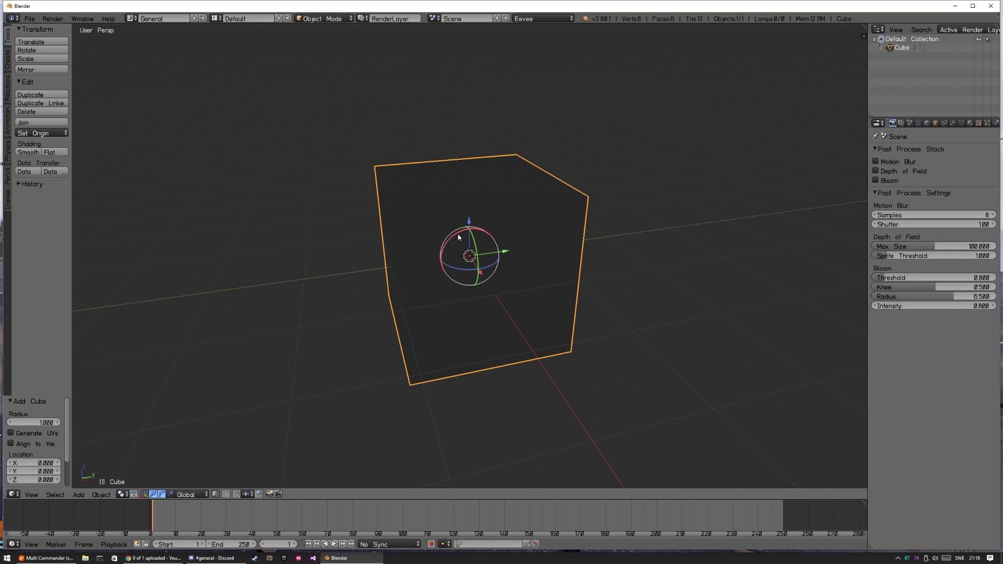
pyautogui.moveTo(458, 238); pyautogui.dragTo(436, 247)
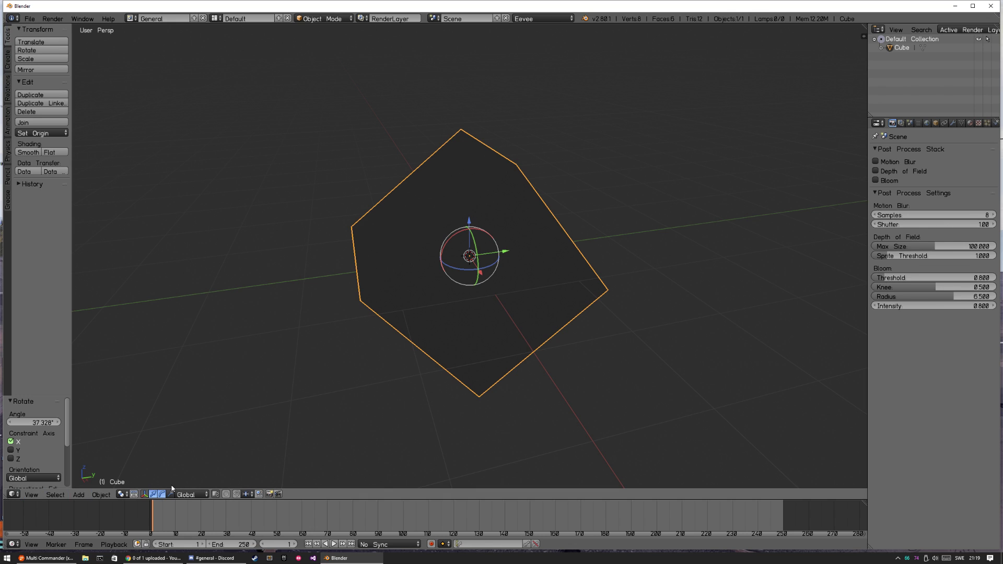
pyautogui.moveTo(453, 239); pyautogui.dragTo(603, 208)
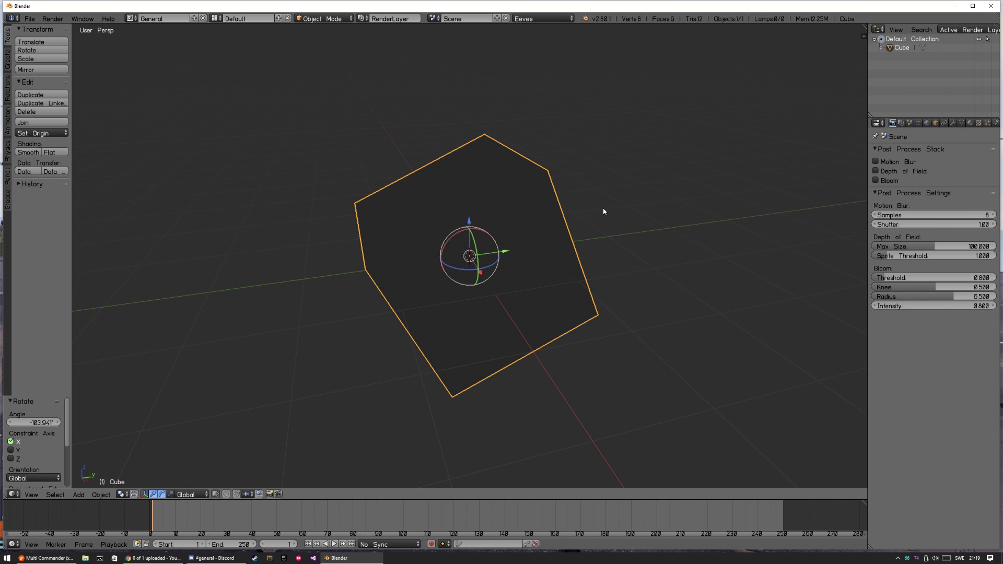
# - Try a free trackball rotation and an X-axis rotation of the cube without using the manipulator
pyautogui.press('r')
pyautogui.press('r')
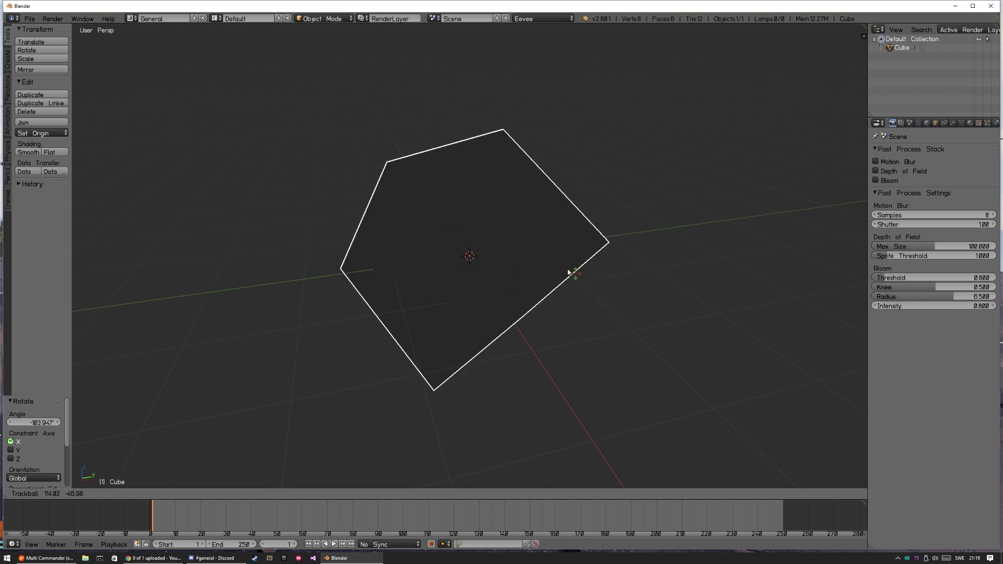
pyautogui.click(491, 176)
pyautogui.press('r')
pyautogui.press('x')
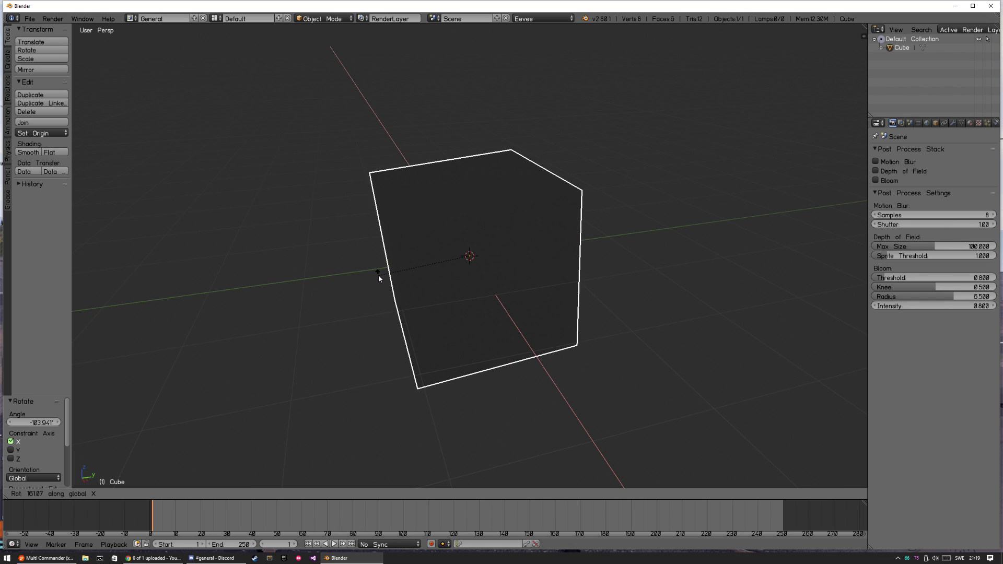
pyautogui.rightClick(419, 277)
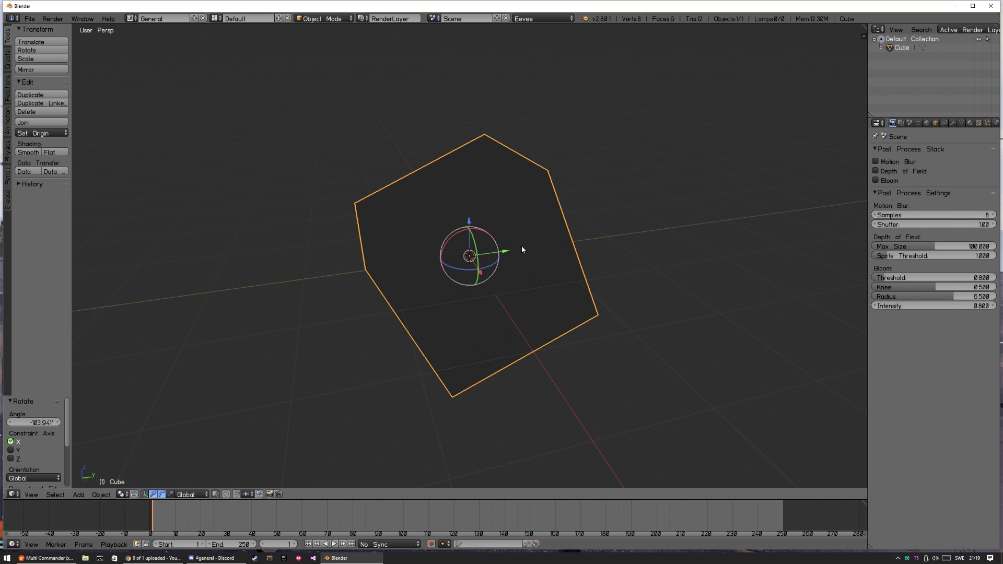
# - Rotate the cube about Z by about 66° with the manipulator and undo the latest changes
pyautogui.scroll(4, 533, 229)
pyautogui.moveTo(496, 286); pyautogui.dragTo(517, 302, button='middle')
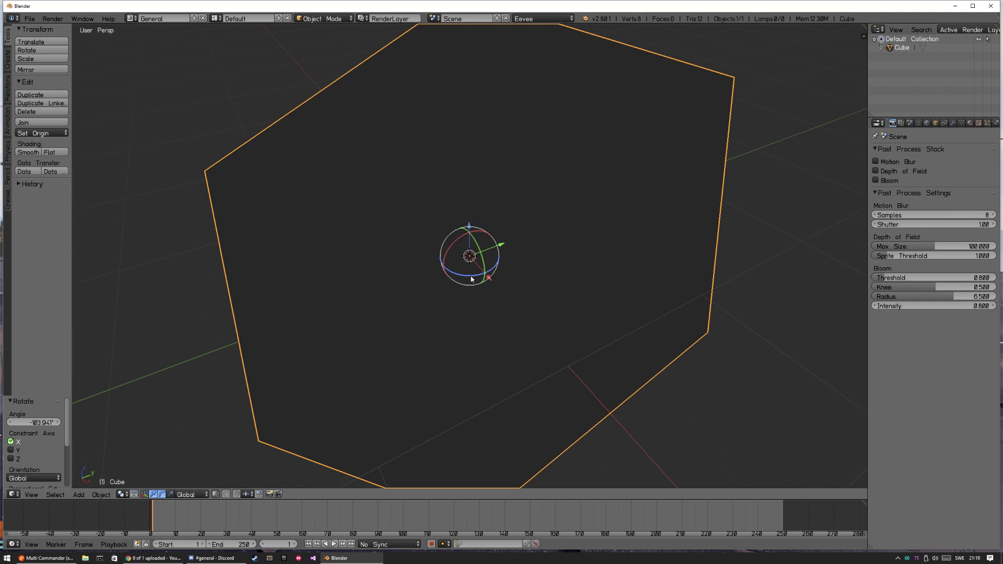
pyautogui.moveTo(474, 278); pyautogui.dragTo(517, 276)
pyautogui.hotkey('ctrl', 'z')
pyautogui.hotkey('ctrl', 'z')
pyautogui.hotkey('ctrl', 'z')
pyautogui.hotkey('ctrl', 'z')
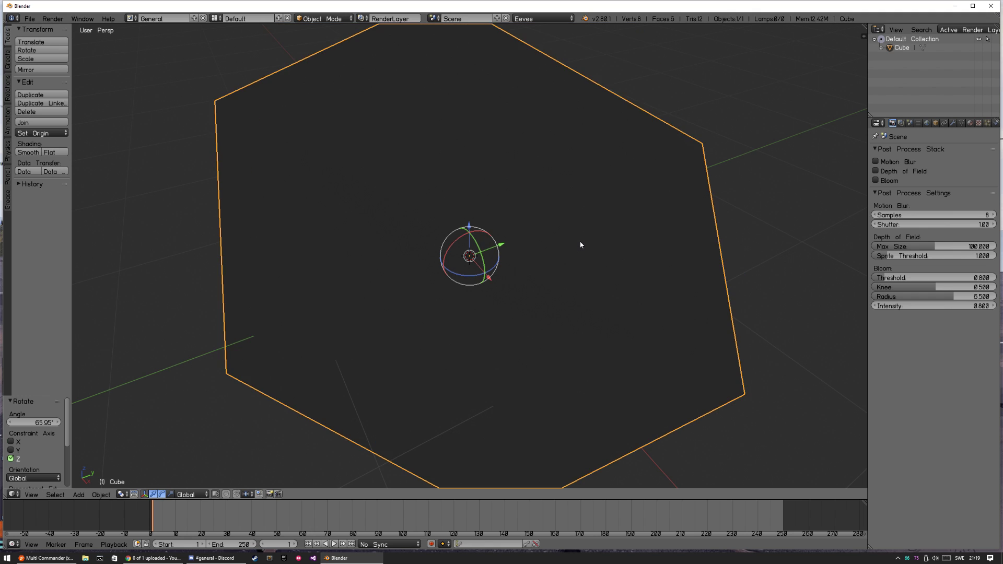
# - Reselect the cube and clear its location, rotation and scale
pyautogui.scroll(-10, 579, 242)
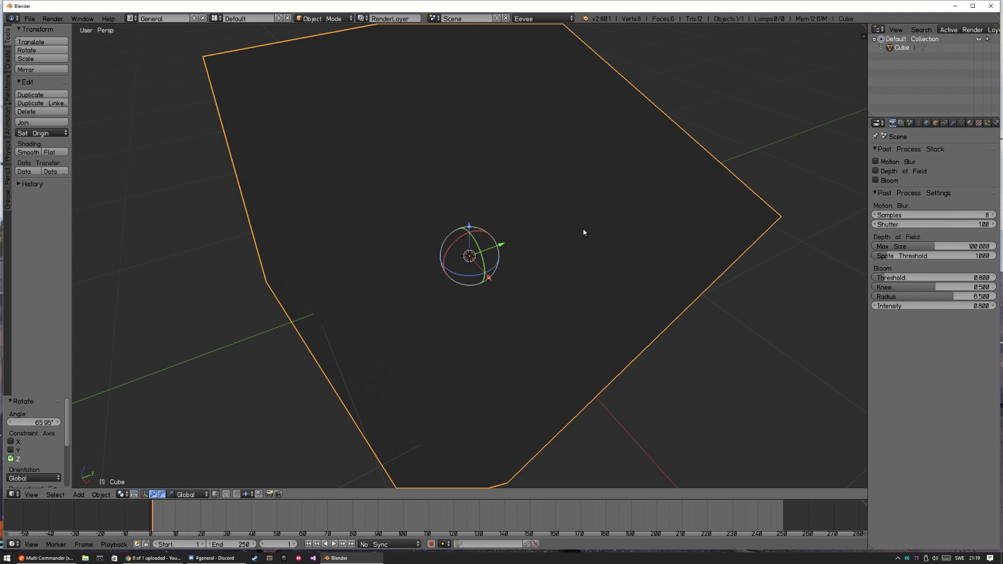
pyautogui.press('a')
pyautogui.moveTo(571, 265); pyautogui.dragTo(492, 263, button='middle')
pyautogui.press('a')
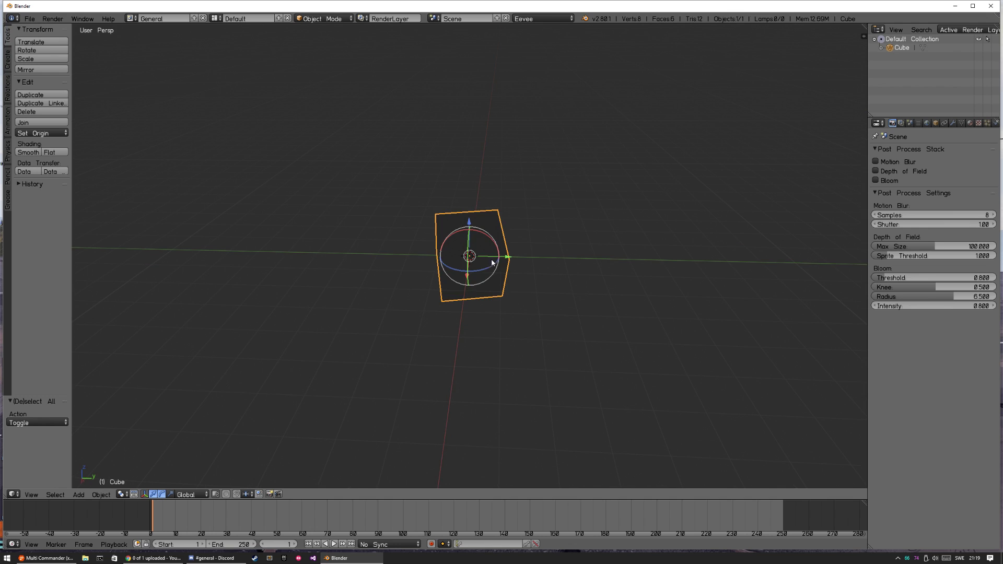
pyautogui.hotkey('alt', 'r')
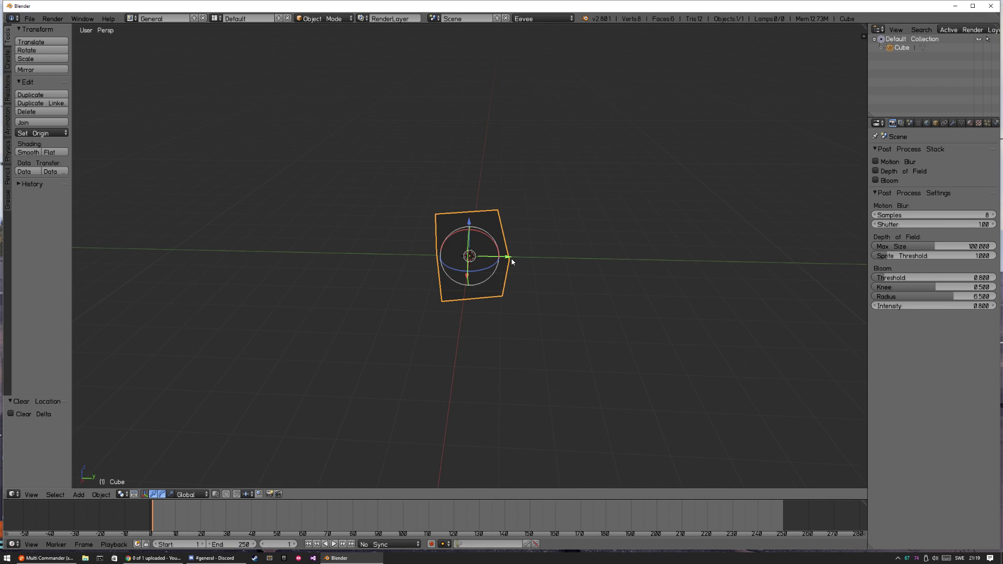
pyautogui.hotkey('alt', 's')
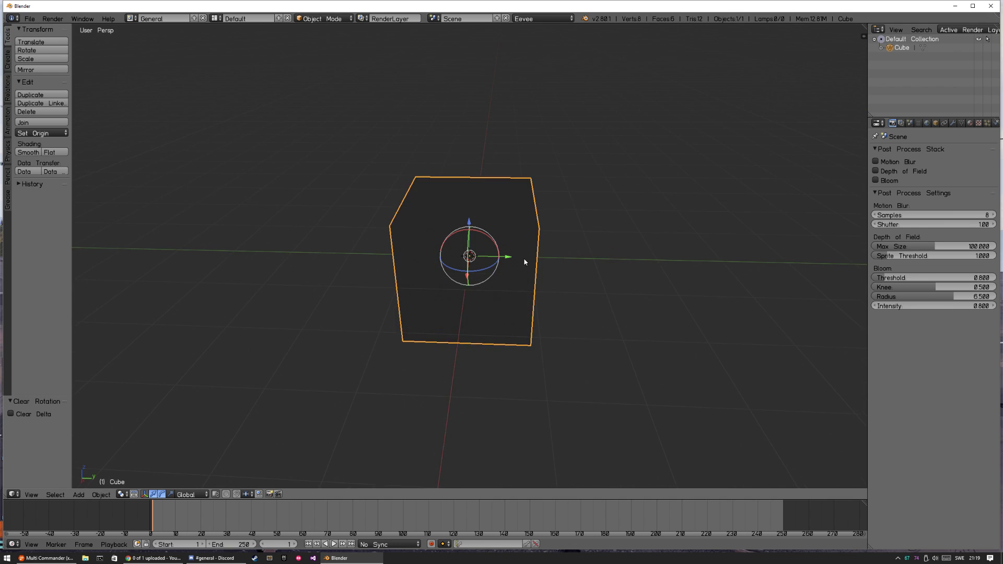
# - Enter Edit Mode on the cube and select only the four vertices of its top face
pyautogui.press('a')
pyautogui.press('a')
pyautogui.press('Tab')
pyautogui.press('a')
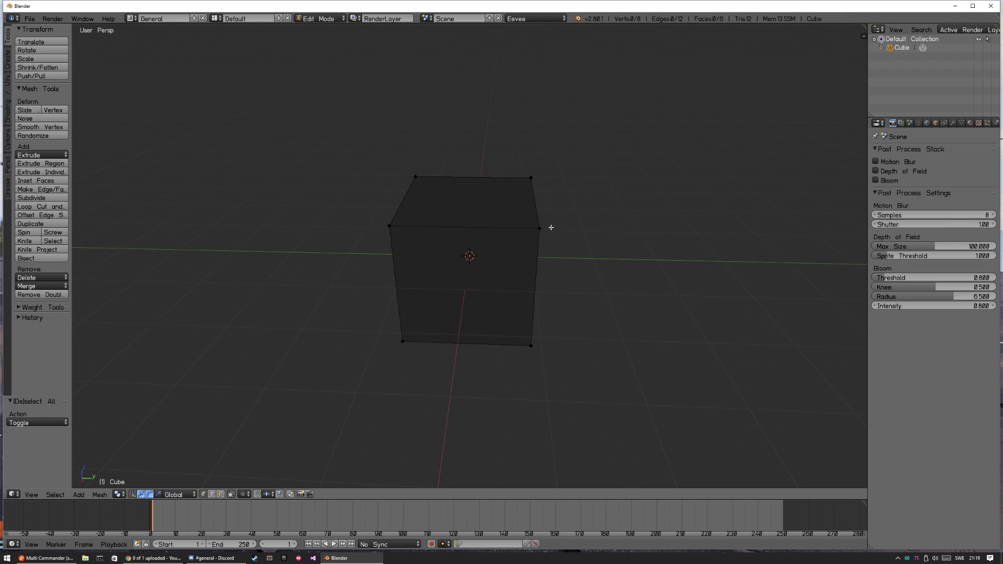
pyautogui.rightClick(539, 229)
pyautogui.keyDown('shift'); pyautogui.rightClick(392, 226); pyautogui.keyUp('shift')
pyautogui.keyDown('shift'); pyautogui.rightClick(416, 178); pyautogui.keyUp('shift')
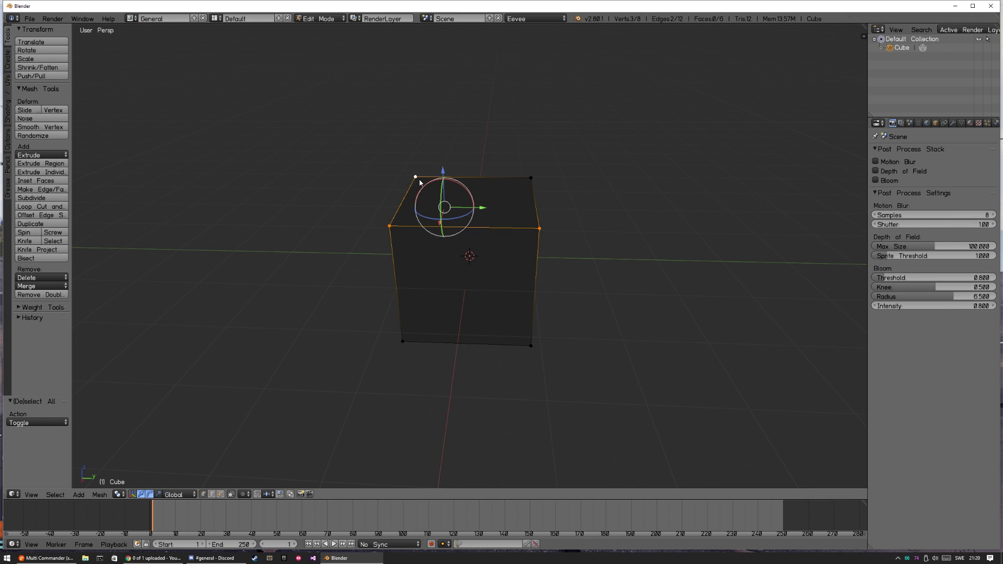
pyautogui.keyDown('shift'); pyautogui.rightClick(530, 179); pyautogui.keyUp('shift')
# - Set the viewport to the front view with orthographic projection
pyautogui.press('`')
pyautogui.click(497, 212)
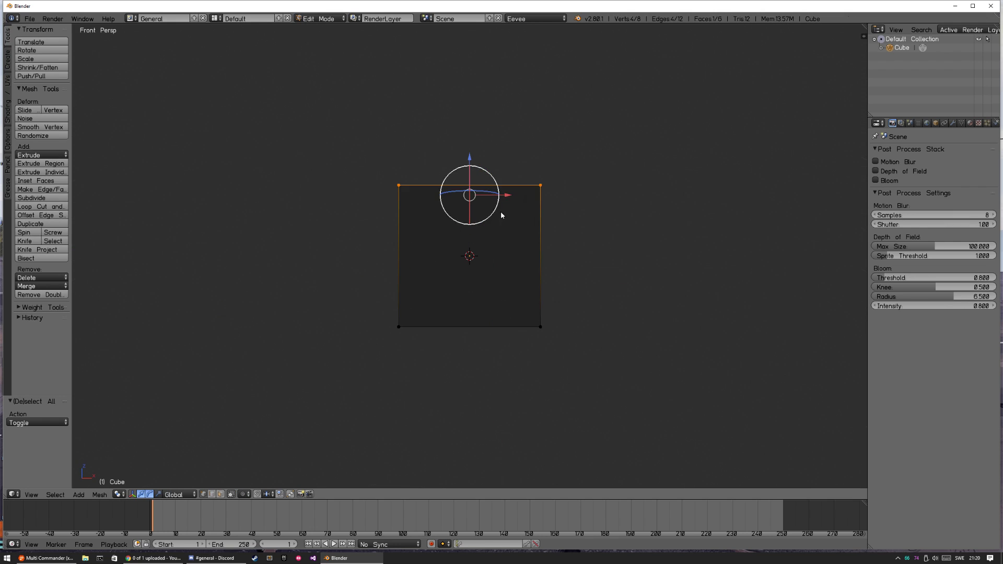
pyautogui.scroll(-3, 584, 226)
pyautogui.moveTo(571, 239); pyautogui.dragTo(487, 307, button='middle')
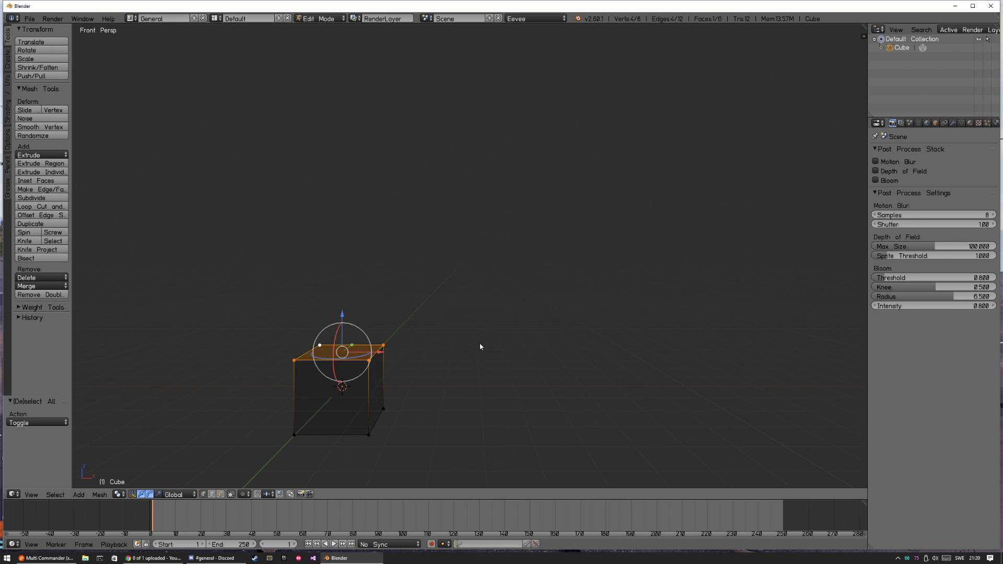
pyautogui.press('`')
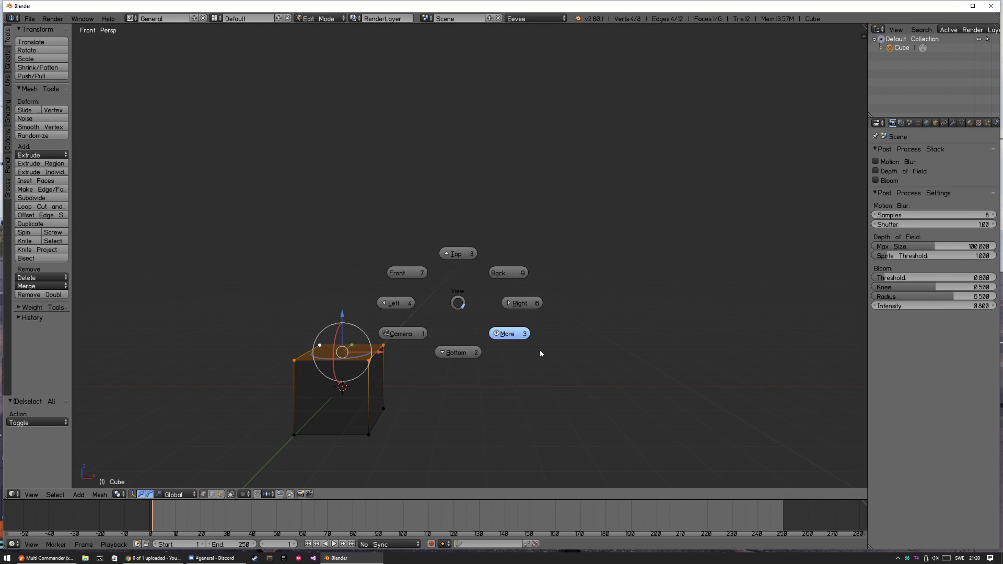
pyautogui.click(496, 360)
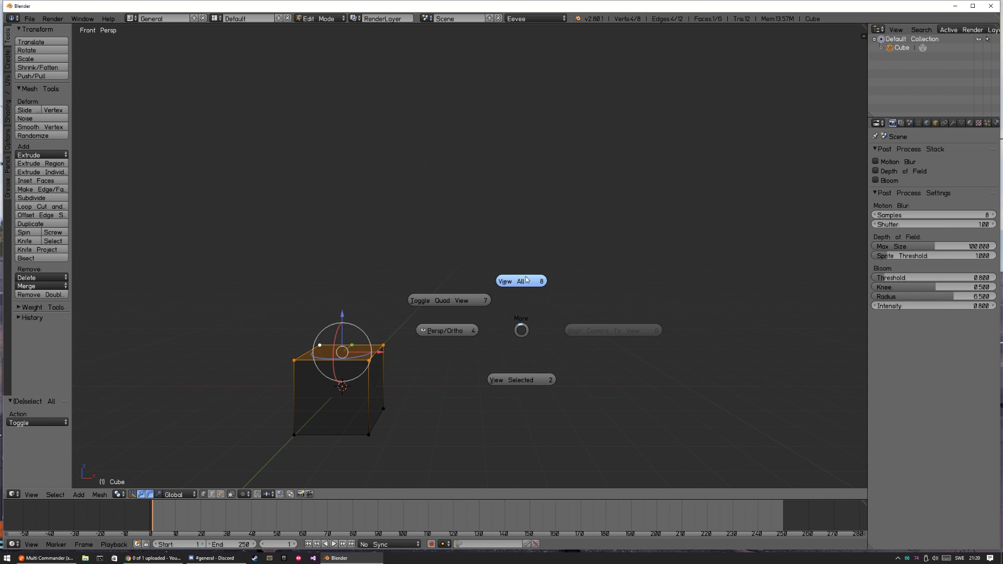
pyautogui.click(454, 338)
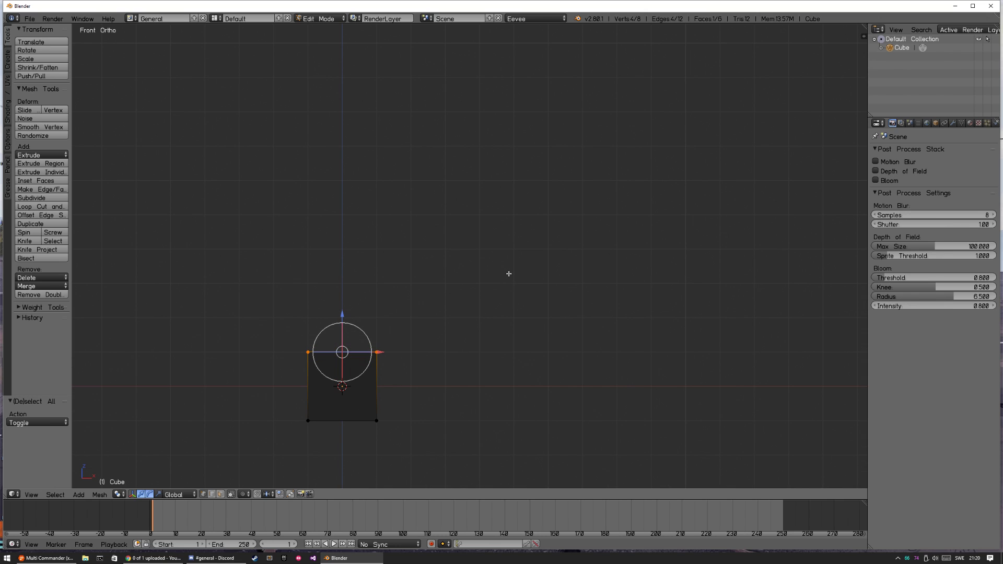
# - Try 90° spins of the top face around the world centre and around 3D cursor positions placed beside the cube, undoing each one
pyautogui.hotkey('alt', 'r')
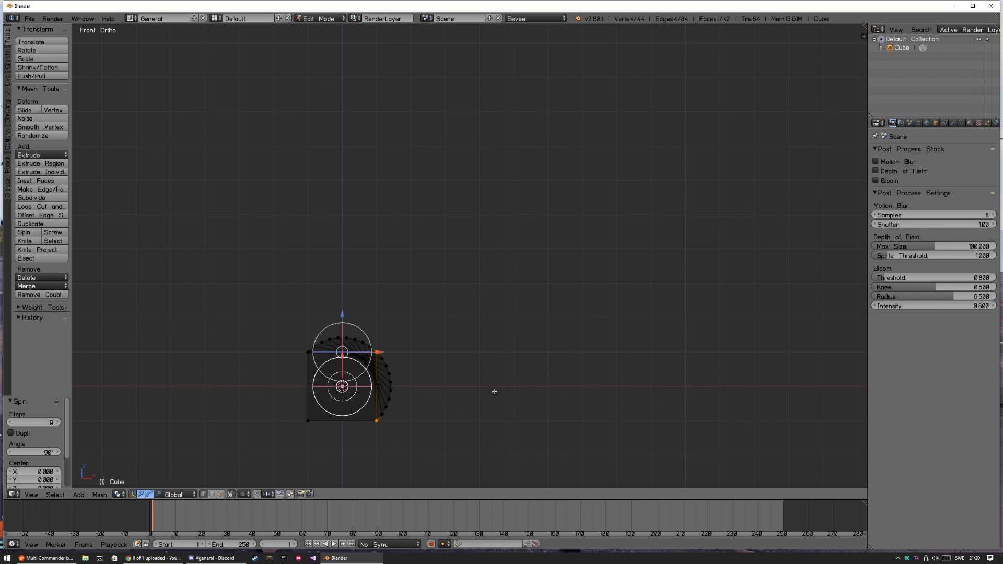
pyautogui.hotkey('ctrl', 'z')
pyautogui.click(505, 306)
pyautogui.hotkey('alt', 'r')
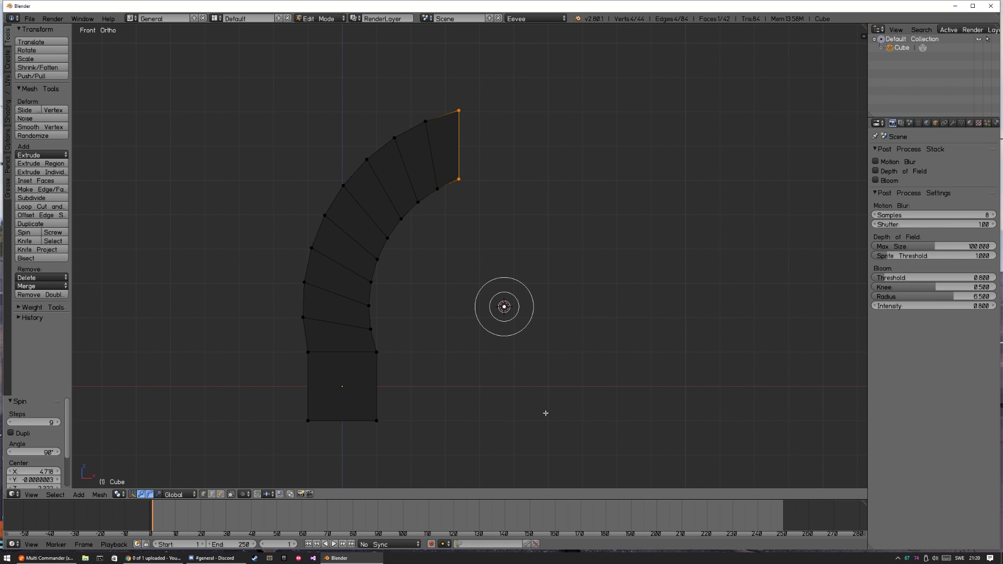
pyautogui.hotkey('ctrl', 'z')
pyautogui.click(584, 329)
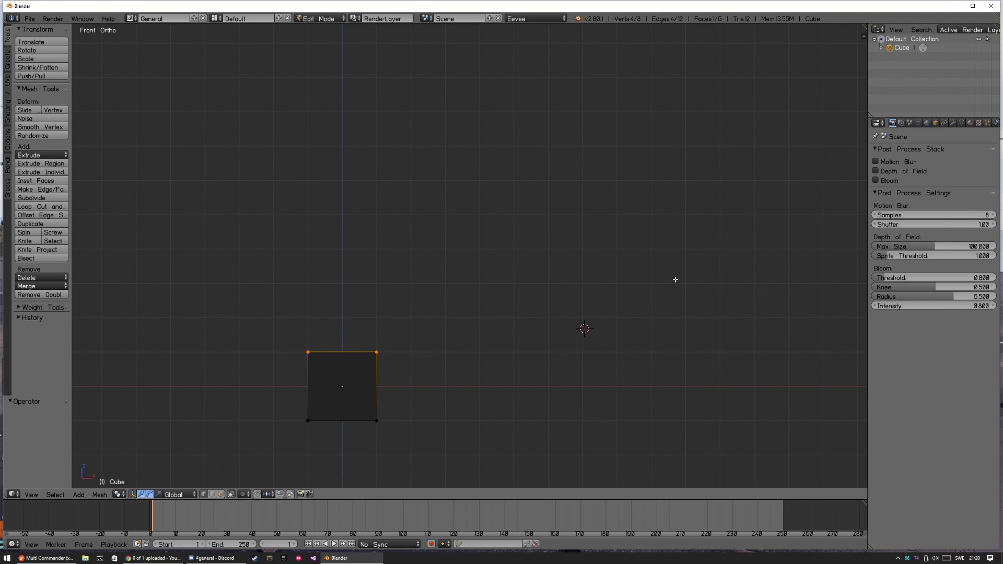
pyautogui.hotkey('alt', 'r')
pyautogui.hotkey('ctrl', 'z')
# - Select the cube's upper corner vertex on the +X side and snap the 3D cursor to it
pyautogui.press('a')
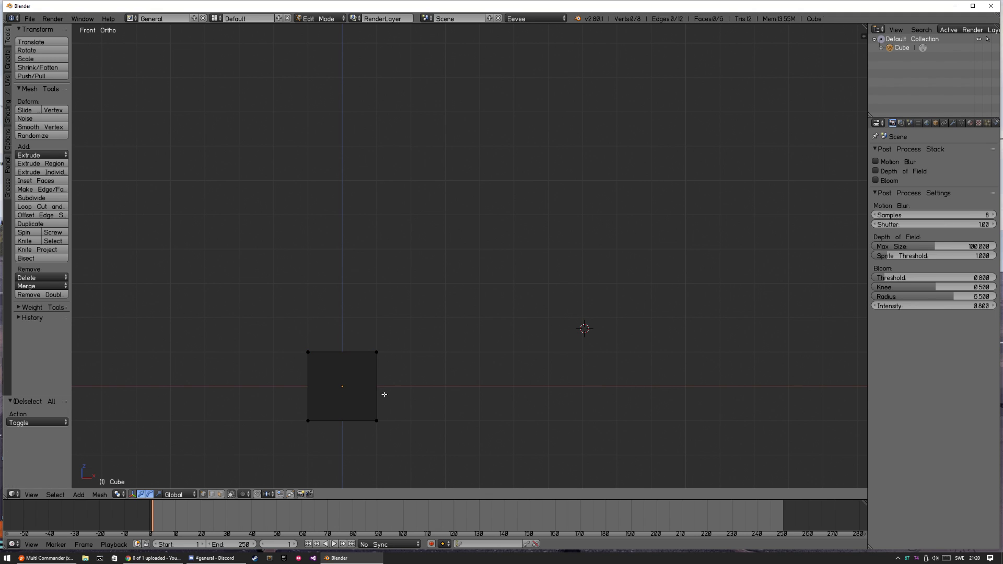
pyautogui.press('b')
pyautogui.moveTo(372, 330); pyautogui.dragTo(408, 369)
pyautogui.hotkey('shift', 's')
pyautogui.hotkey('shift', 's')
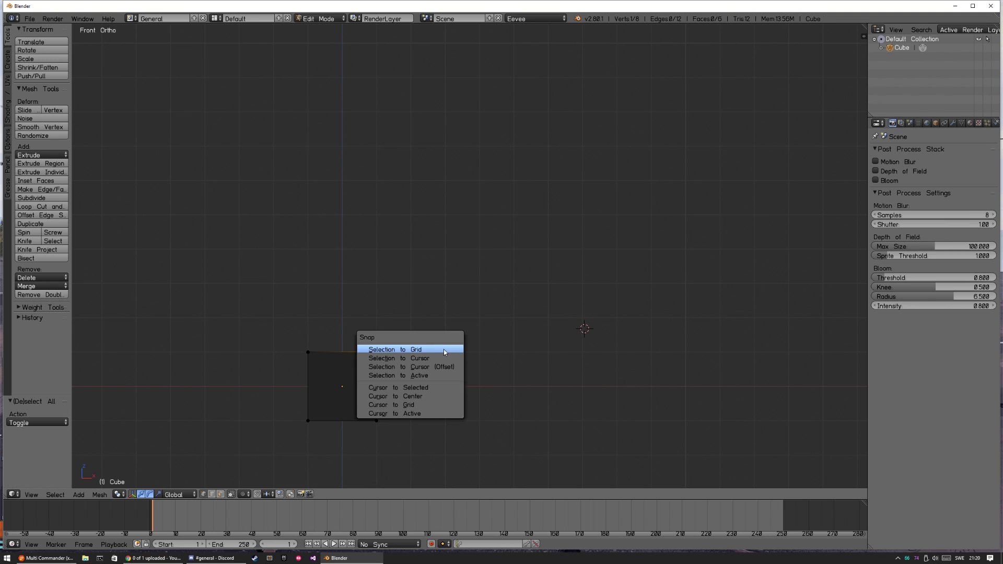
pyautogui.click(440, 386)
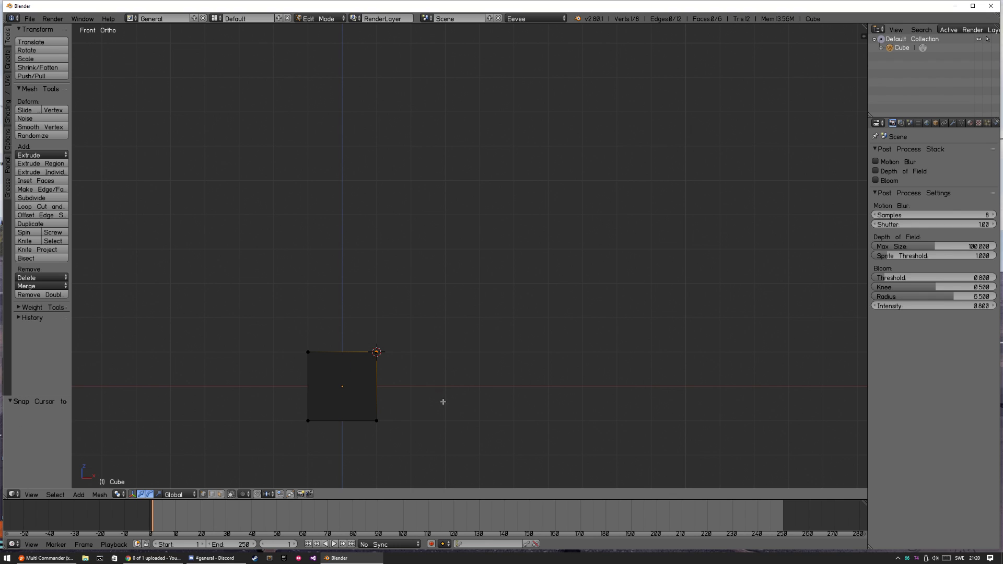
# - Reset the 3D cursor to the world centre and restore the front view
pyautogui.click(542, 354)
pyautogui.press('a')
pyautogui.rightClick(381, 343)
pyautogui.hotkey('shift', 'c')
pyautogui.press('KP_1')
# - Select the cube's upper corner vertex on the +X side and extrude it 5 units along X
pyautogui.keyDown('ctrl'); pyautogui.moveTo(620, 225); pyautogui.dragTo(585, 293, button='middle'); pyautogui.keyUp('ctrl')
pyautogui.keyDown('shift'); pyautogui.moveTo(585, 292); pyautogui.dragTo(454, 441, button='middle'); pyautogui.keyUp('shift')
pyautogui.press('a')
pyautogui.press('b')
pyautogui.moveTo(416, 283); pyautogui.dragTo(479, 345)
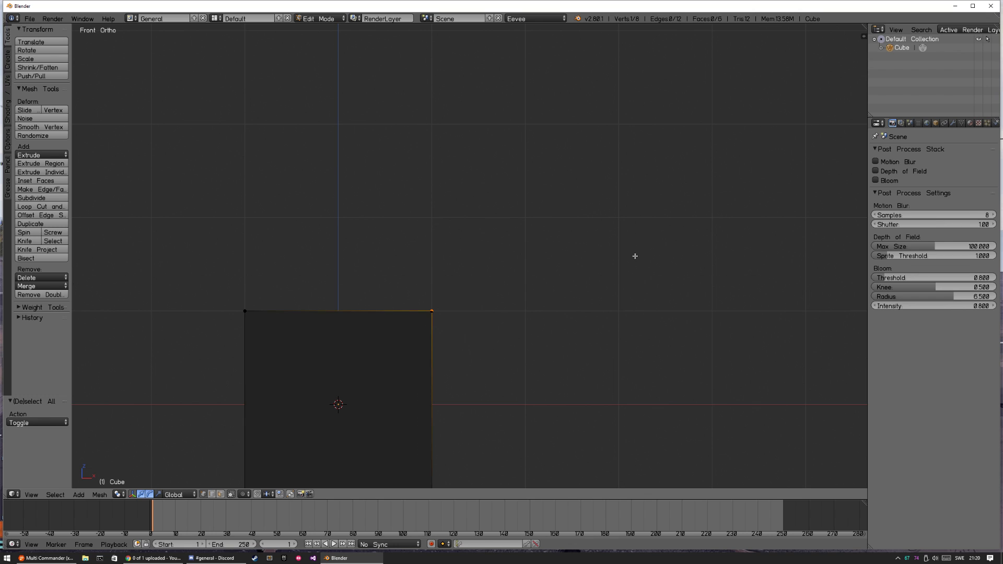
pyautogui.scroll(-3, 524, 340)
pyautogui.keyDown('shift'); pyautogui.moveTo(524, 341); pyautogui.dragTo(425, 392, button='middle'); pyautogui.keyUp('shift')
pyautogui.press('e')
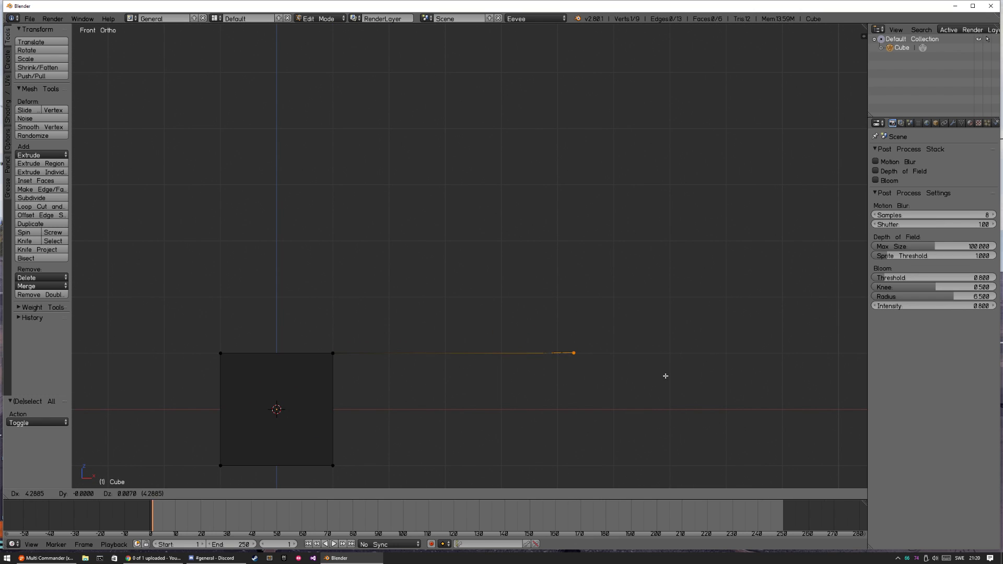
pyautogui.press('x')
pyautogui.click(704, 378)
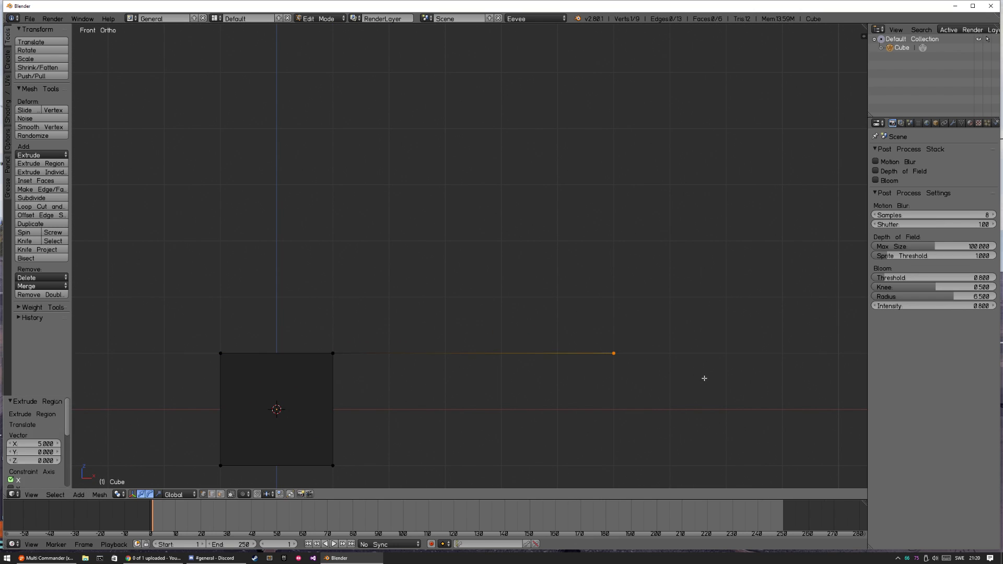
# - Snap the 3D cursor to the extruded vertex and try a 90° spin of the cube's top front edge around it
pyautogui.hotkey('shift', 's')
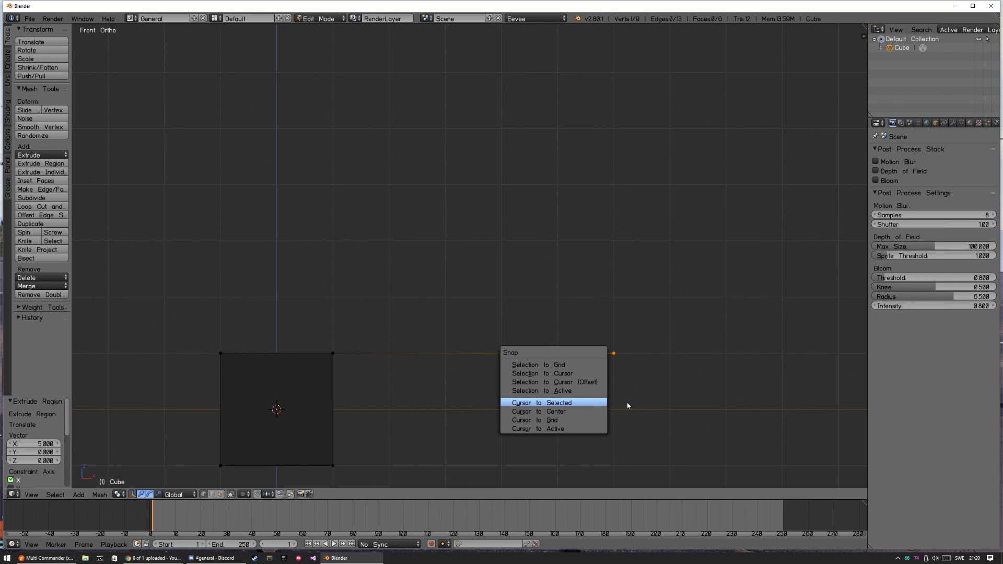
pyautogui.click(589, 406)
pyautogui.hotkey('alt', 'r')
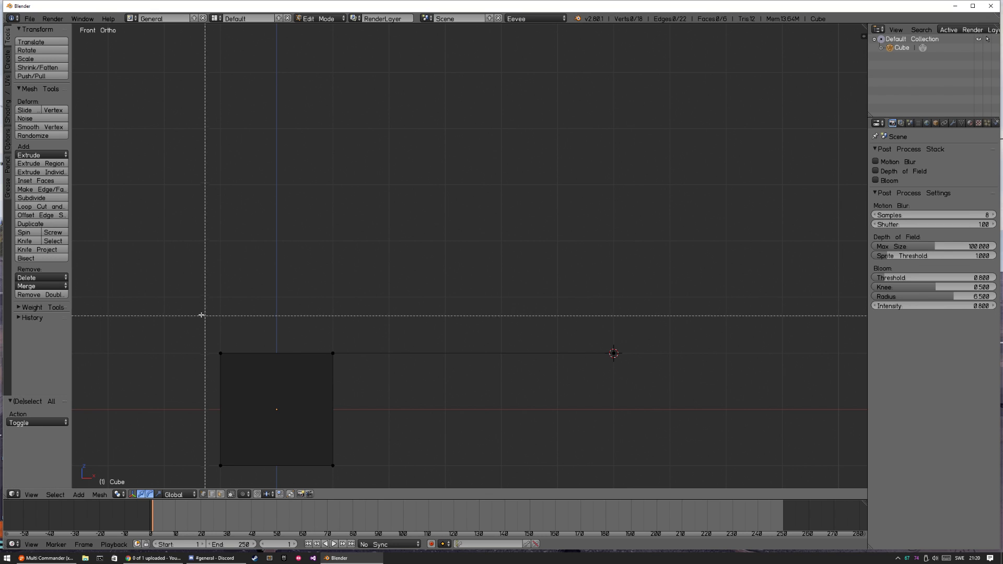
pyautogui.moveTo(202, 315); pyautogui.dragTo(539, 441)
pyautogui.hotkey('alt', 'r')
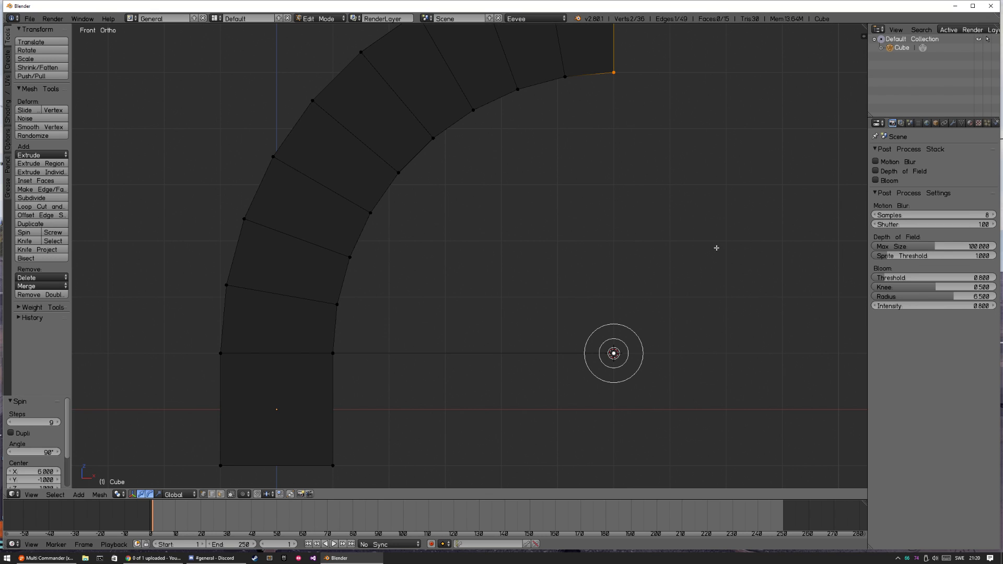
pyautogui.scroll(-3, 696, 215)
pyautogui.hotkey('ctrl', 'z')
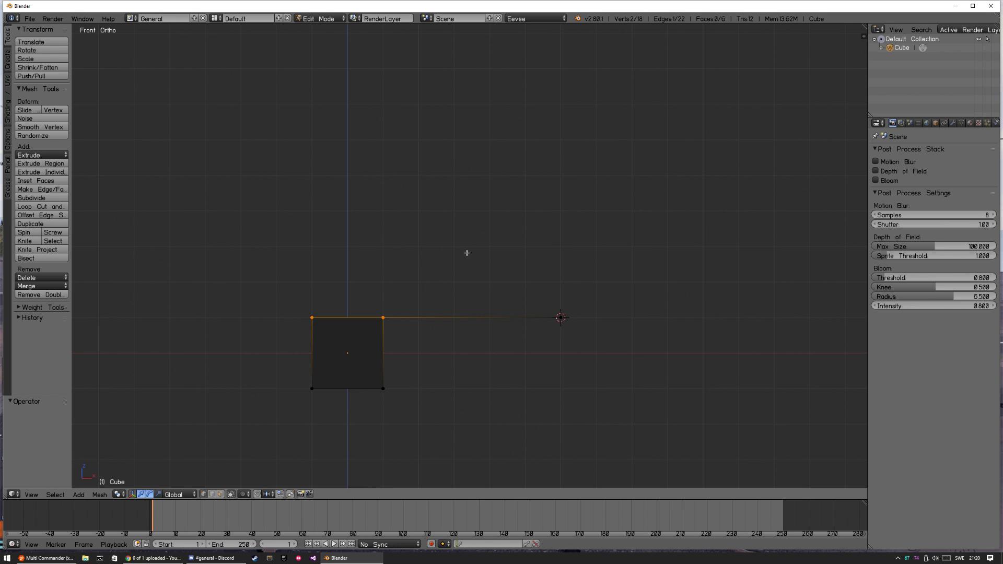
# - Delete the extra vertices at the far end of the extruded edge, leaving only the cube
pyautogui.keyDown('shift'); pyautogui.moveTo(463, 249); pyautogui.dragTo(502, 331, button='middle'); pyautogui.keyUp('shift')
pyautogui.press('a')
pyautogui.press('x')
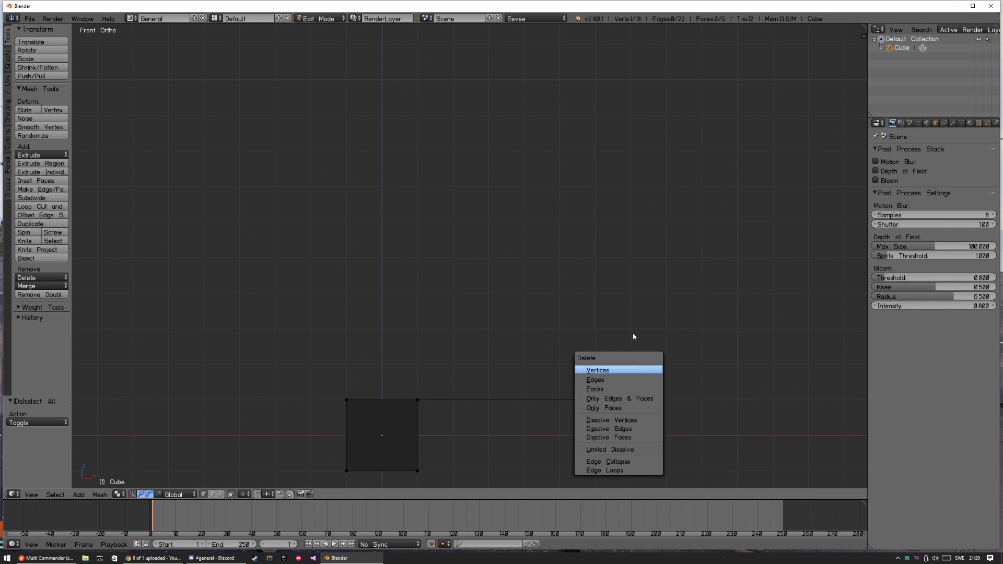
pyautogui.click(631, 369)
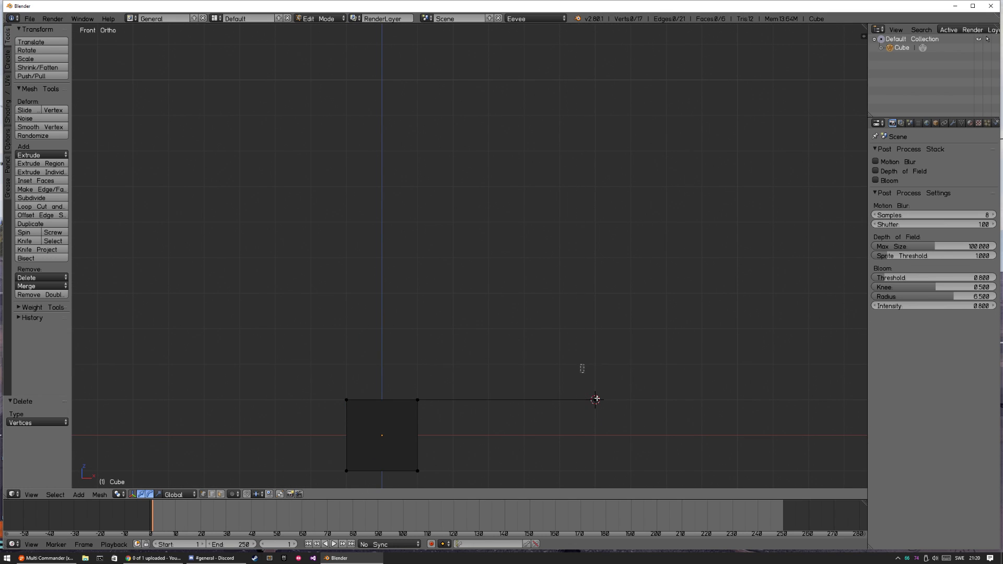
pyautogui.click(595, 399)
pyautogui.press('x')
pyautogui.click(624, 418)
pyautogui.keyDown('shift'); pyautogui.moveTo(516, 387); pyautogui.dragTo(595, 343, button='middle'); pyautogui.keyUp('shift')
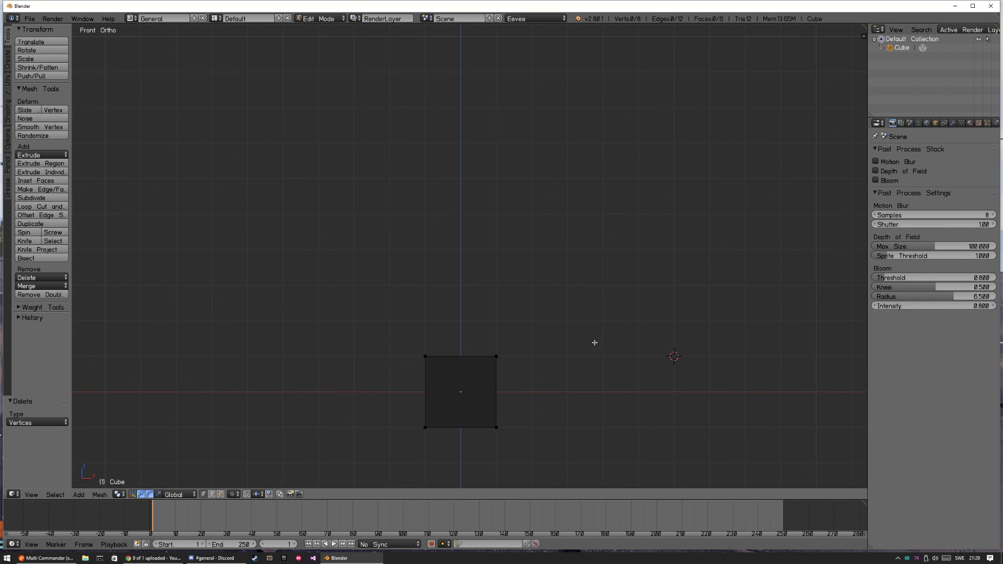
# - Reset the 3D cursor to the world centre and box-select the cube's four top vertices
pyautogui.hotkey('shift', 'c')
pyautogui.keyDown('ctrl'); pyautogui.moveTo(571, 172); pyautogui.dragTo(613, 226, button='middle'); pyautogui.keyUp('ctrl')
pyautogui.keyDown('shift'); pyautogui.moveTo(651, 185); pyautogui.dragTo(601, 311, button='middle'); pyautogui.keyUp('shift')
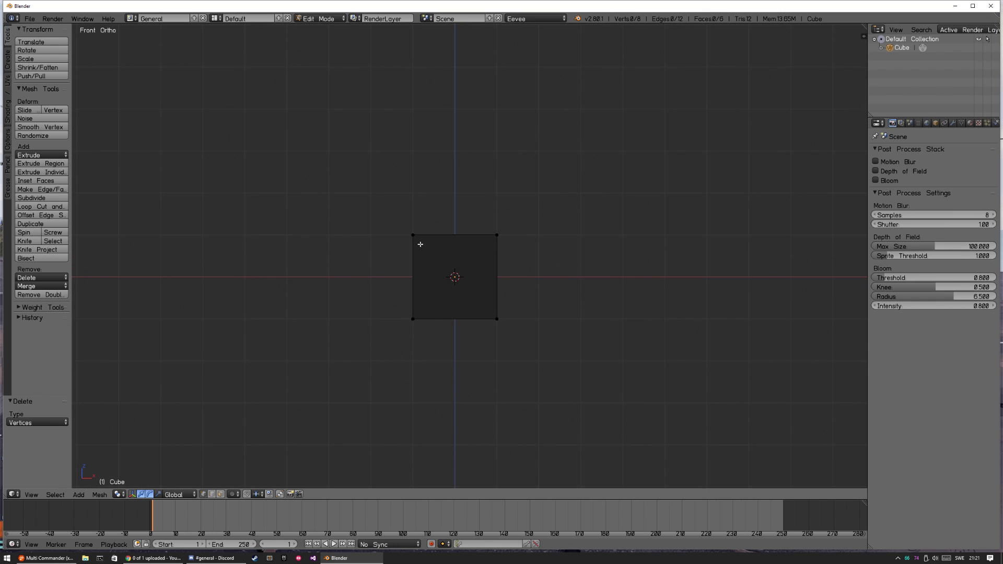
pyautogui.press('b')
pyautogui.moveTo(392, 214); pyautogui.dragTo(597, 257)
pyautogui.keyDown('shift'); pyautogui.moveTo(633, 234); pyautogui.dragTo(523, 350, button='middle'); pyautogui.keyUp('shift')
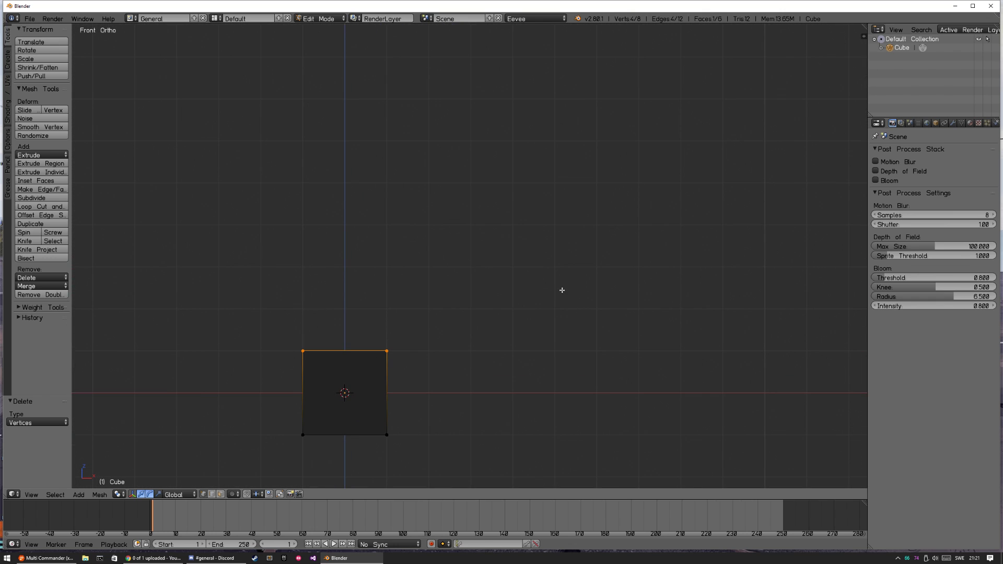
# - Spin the top face in 9 steps, moving the spin centre to about X 4.85 and varying the angle to about 143° and about 73°
pyautogui.hotkey('alt', 'r')
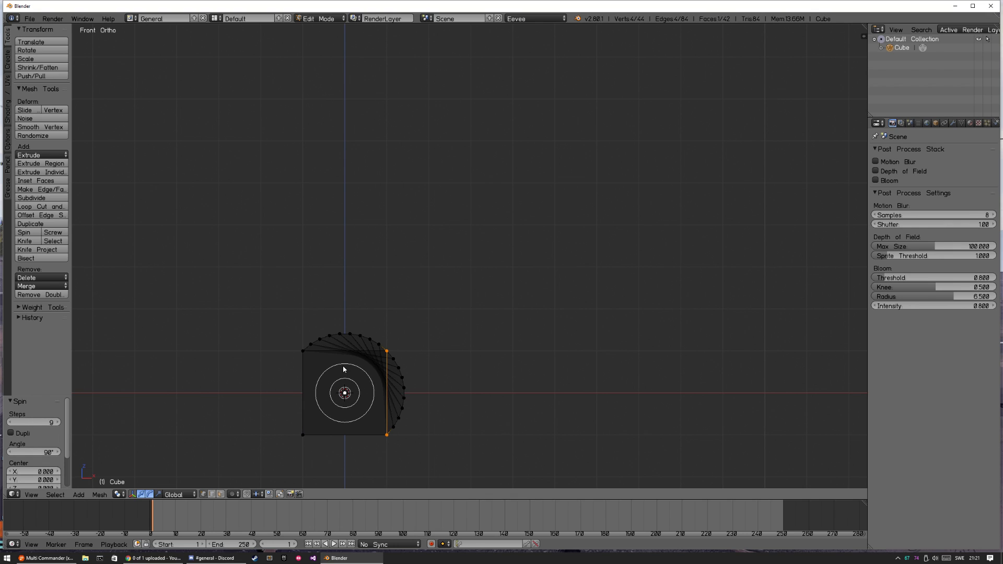
pyautogui.moveTo(347, 387); pyautogui.dragTo(568, 308)
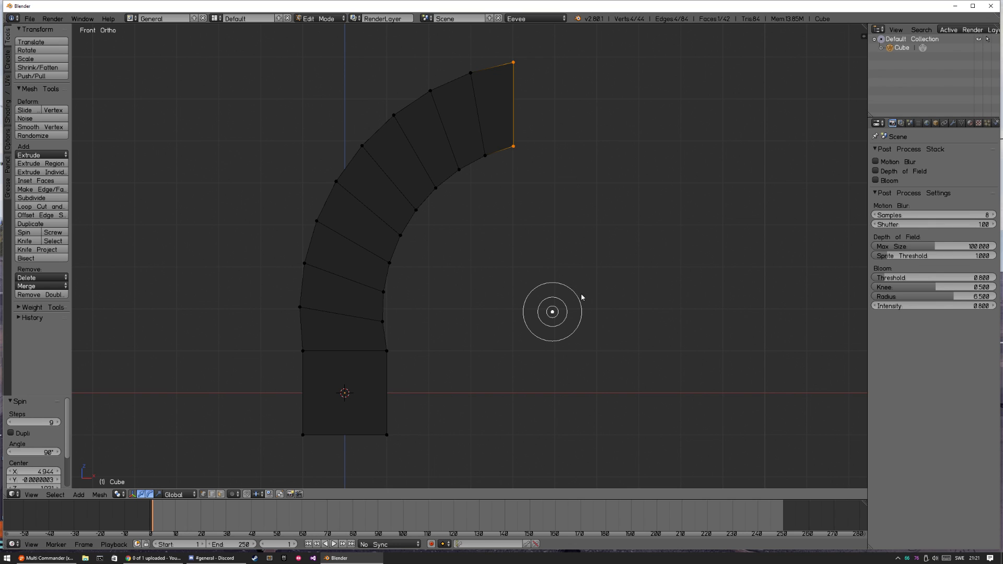
pyautogui.moveTo(559, 303)
pyautogui.mouseDown()
pyautogui.moveTo(564, 311)
pyautogui.moveTo(545, 302)
pyautogui.moveTo(578, 314)
pyautogui.moveTo(545, 334)
pyautogui.moveTo(582, 314)
pyautogui.moveTo(565, 279)
pyautogui.moveTo(548, 297)
pyautogui.moveTo(594, 300)
pyautogui.moveTo(578, 284)
pyautogui.moveTo(595, 311)
pyautogui.moveTo(553, 312)
pyautogui.moveTo(567, 295)
pyautogui.mouseUp()
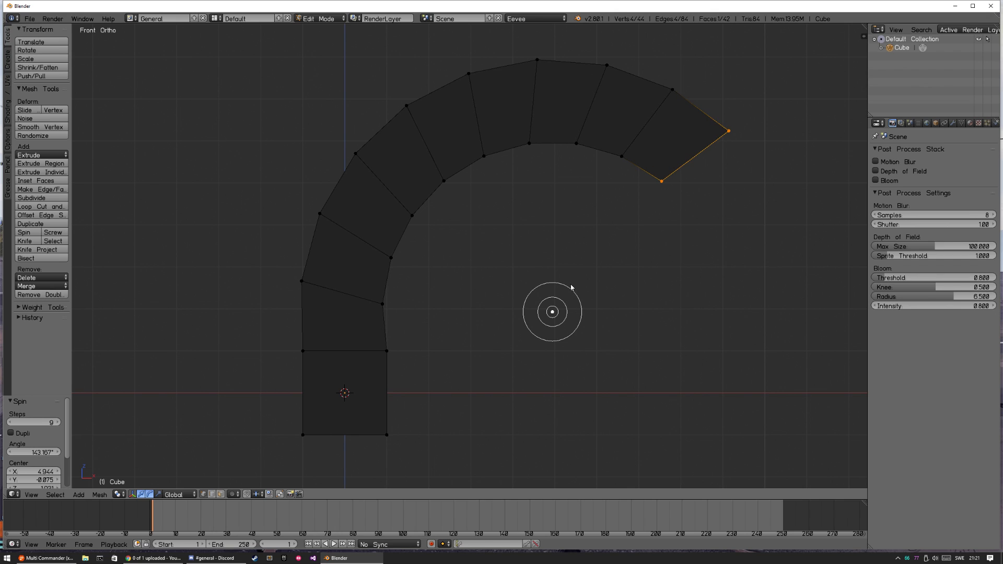
pyautogui.click(558, 293)
pyautogui.moveTo(557, 297)
pyautogui.mouseDown()
pyautogui.moveTo(551, 326)
pyautogui.moveTo(542, 311)
pyautogui.moveTo(554, 306)
pyautogui.mouseUp()
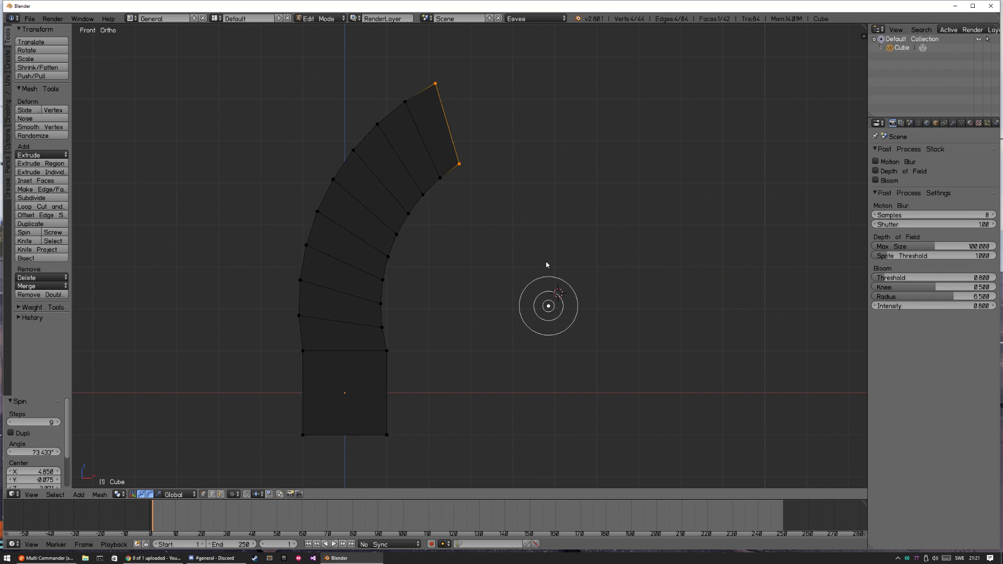
# - Slide the spin centre along its axis to about Y -1.72, then back to about Y 0.37
pyautogui.moveTo(558, 297); pyautogui.dragTo(547, 328, button='middle')
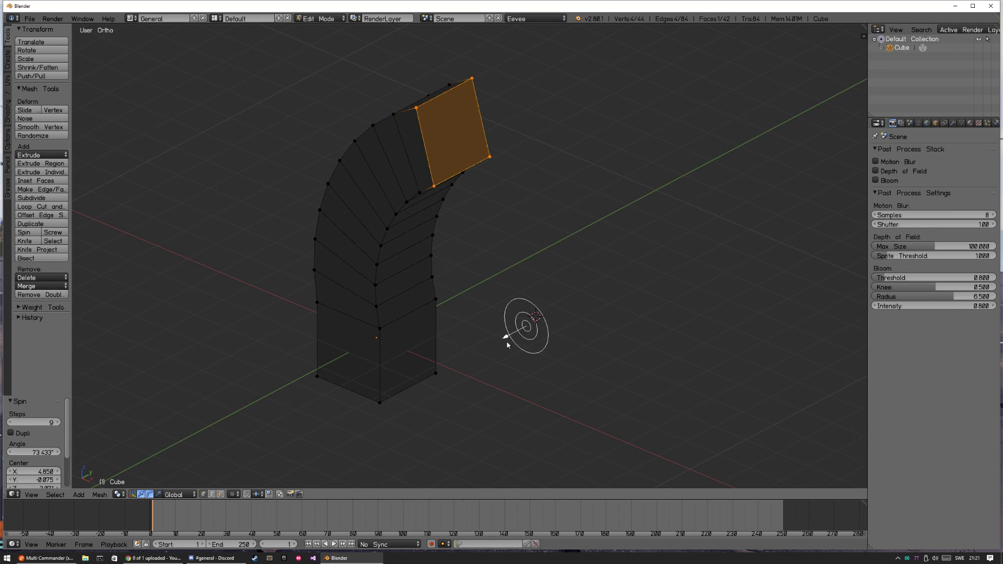
pyautogui.moveTo(506, 337); pyautogui.dragTo(462, 360)
pyautogui.moveTo(481, 372); pyautogui.dragTo(466, 406, button='middle')
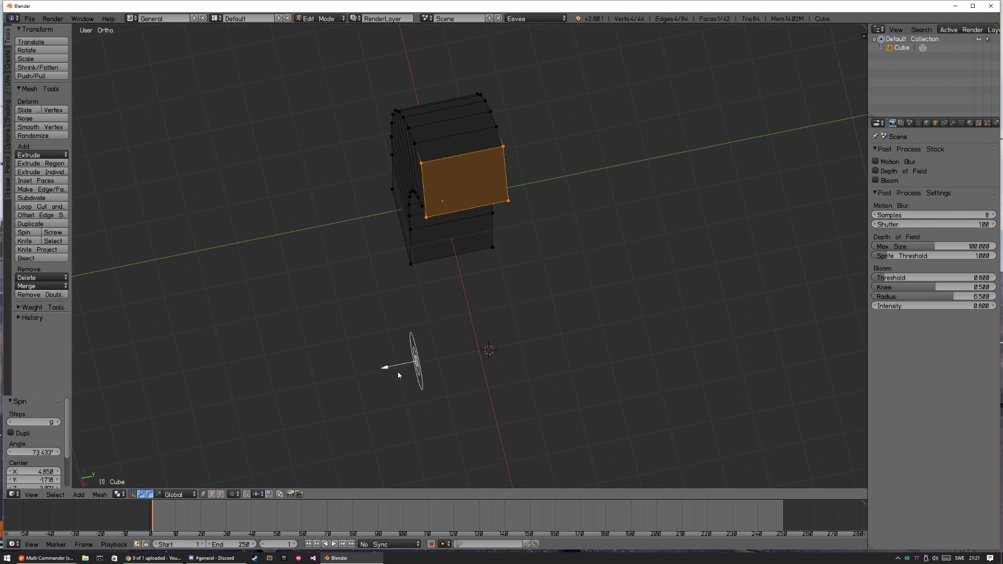
pyautogui.moveTo(399, 365); pyautogui.dragTo(482, 349)
pyautogui.moveTo(476, 371); pyautogui.dragTo(590, 327, button='middle')
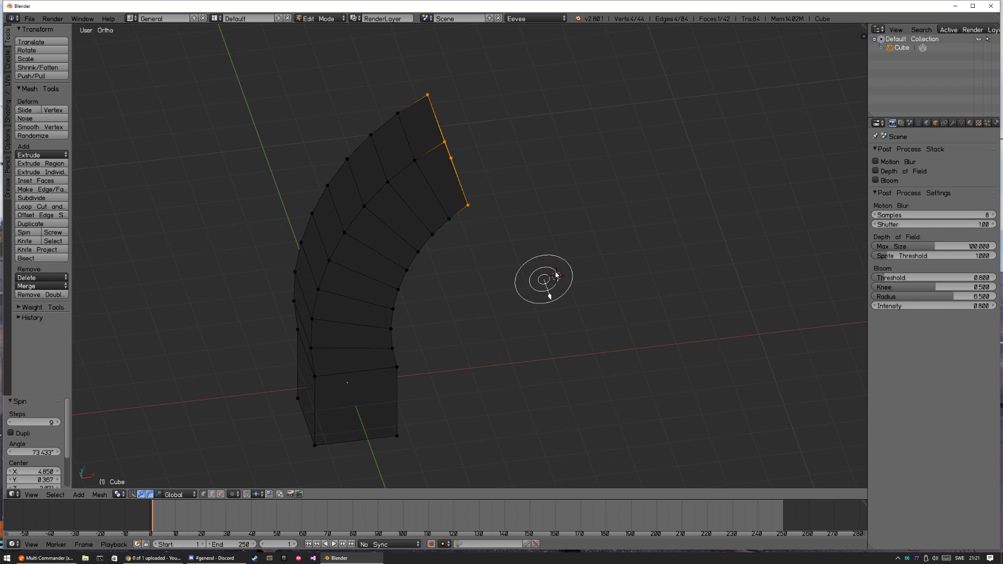
# - Widen the spin angle until the arc curves back downward, and return to Object Mode
pyautogui.moveTo(553, 272); pyautogui.dragTo(642, 267)
pyautogui.moveTo(642, 268); pyautogui.dragTo(627, 305, button='middle')
pyautogui.press('a')
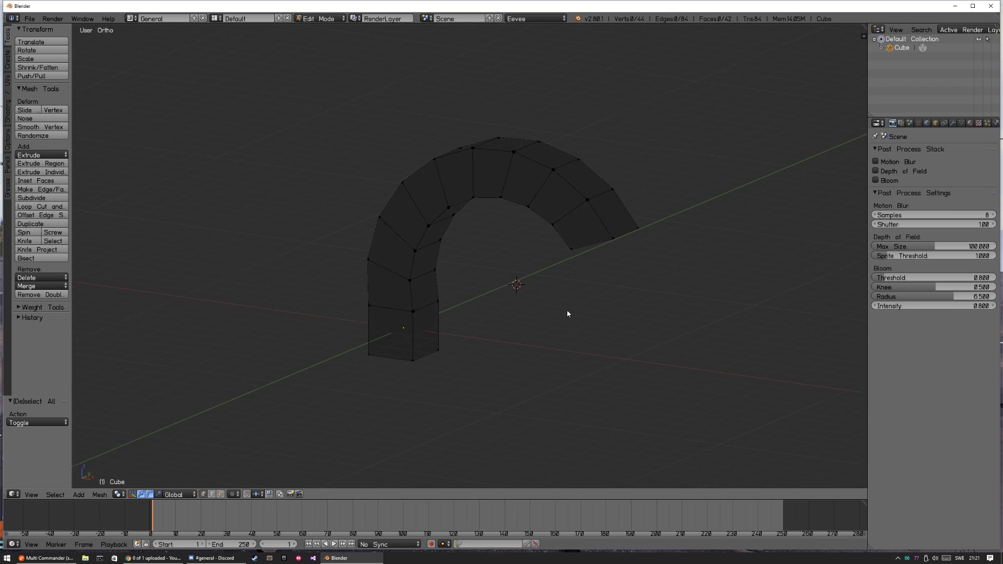
pyautogui.moveTo(567, 311); pyautogui.dragTo(590, 256, button='middle')
pyautogui.press('Tab')
# - Examine the curved shape from several angles, both with and without its selection outline
pyautogui.moveTo(583, 364); pyautogui.dragTo(623, 235, button='middle')
pyautogui.scroll(-3, 550, 305)
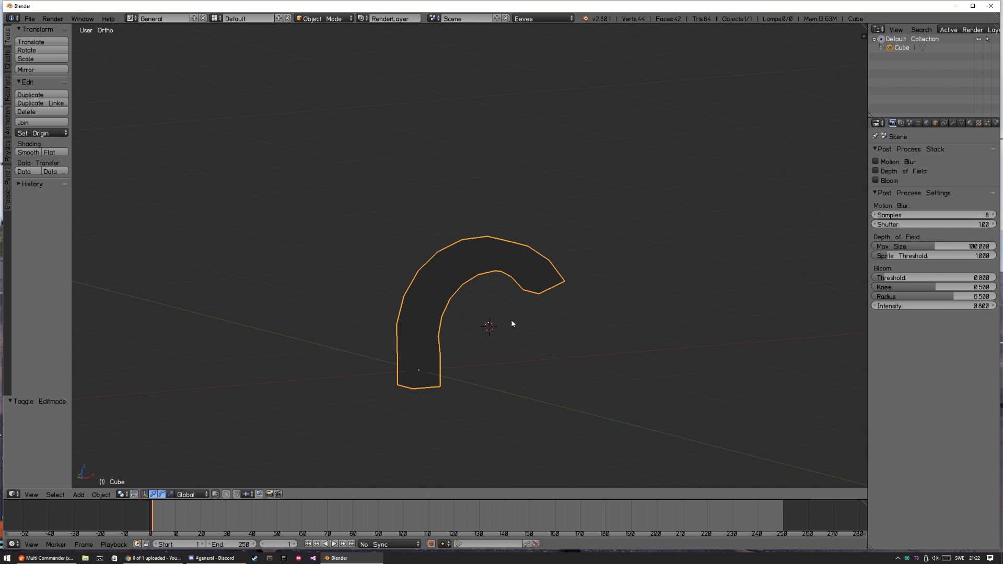
pyautogui.moveTo(591, 307); pyautogui.dragTo(505, 319, button='middle')
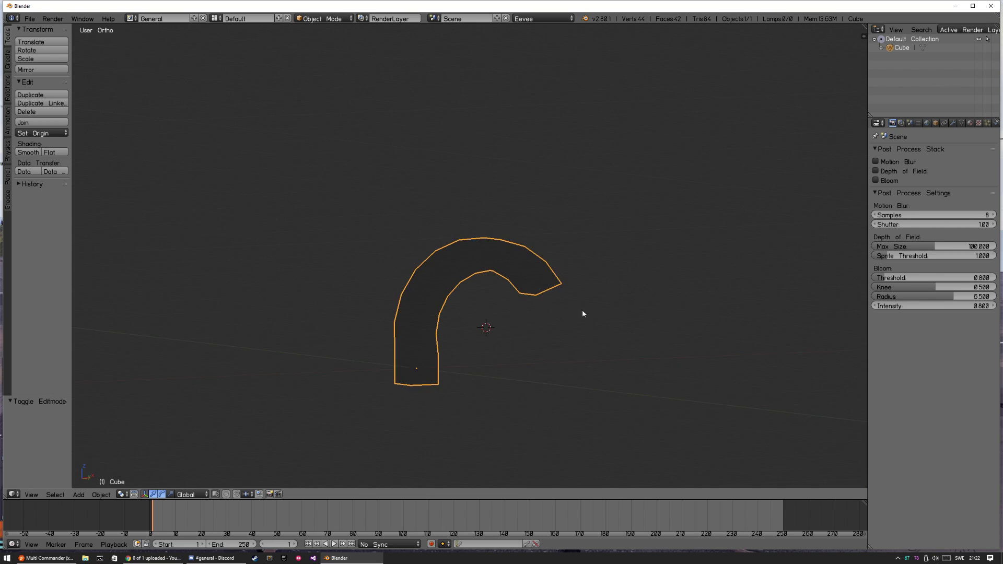
pyautogui.moveTo(583, 313); pyautogui.dragTo(603, 327, button='middle')
pyautogui.press('a')
pyautogui.moveTo(618, 258); pyautogui.dragTo(564, 343, button='middle')
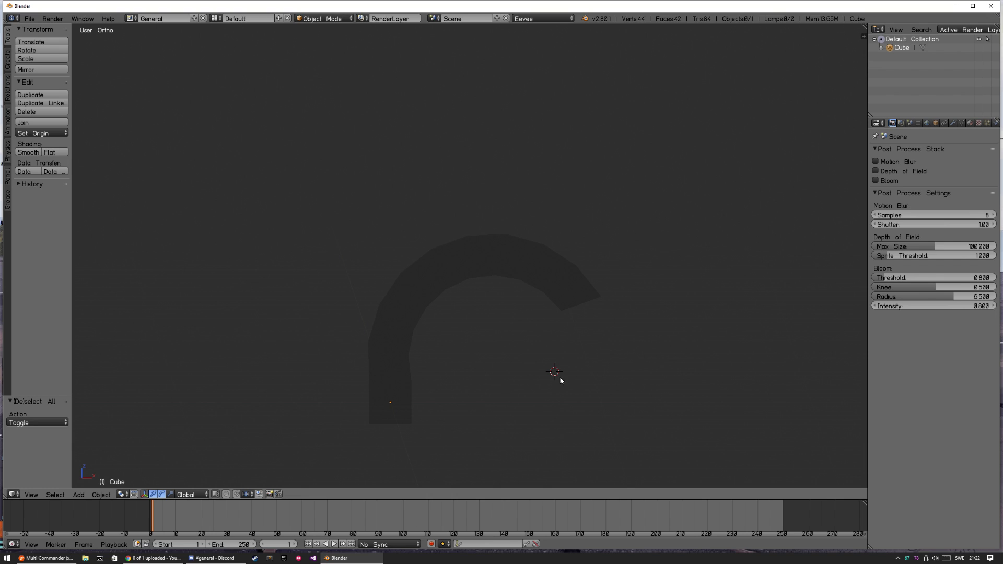
pyautogui.press('a')
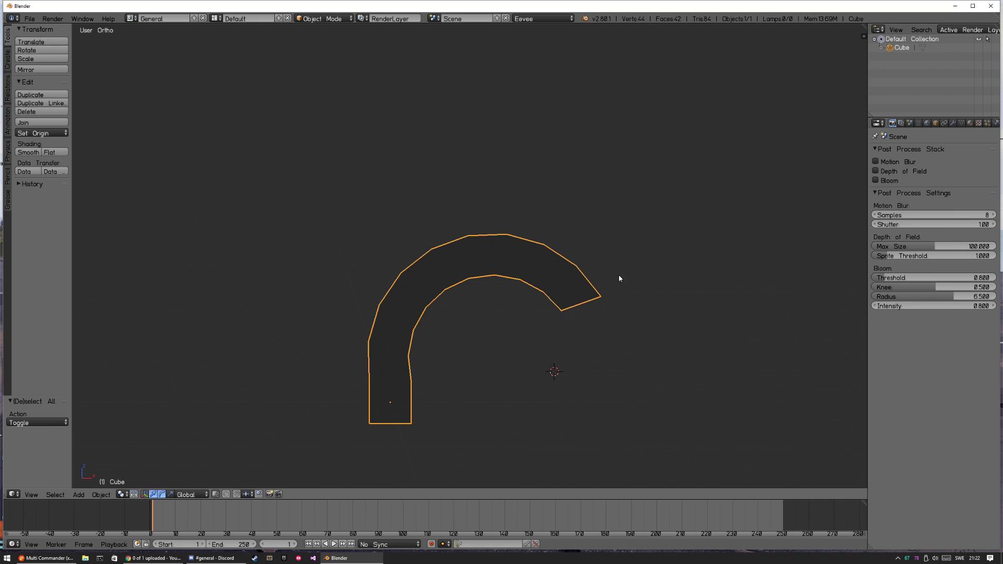
pyautogui.moveTo(578, 286); pyautogui.dragTo(564, 345, button='middle')
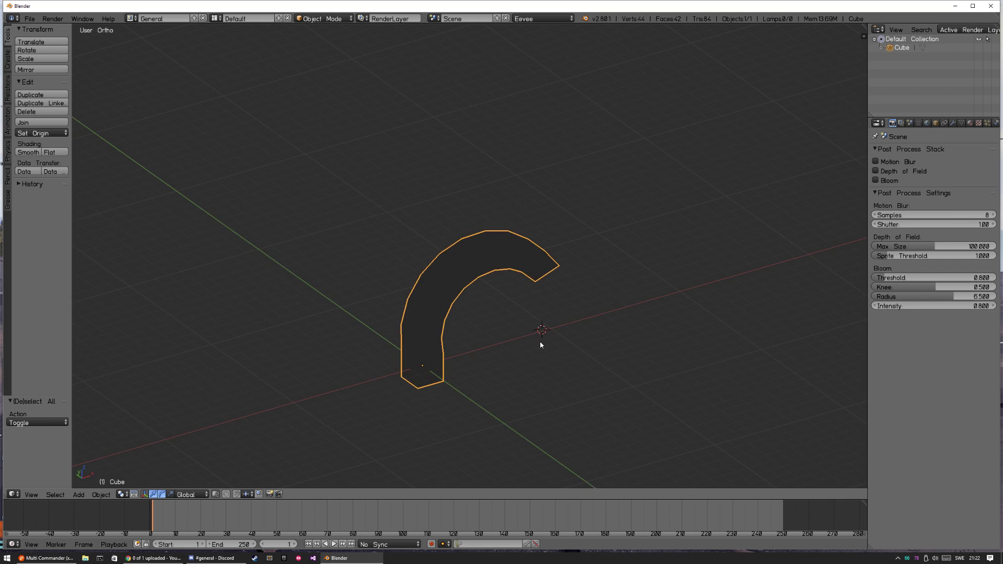